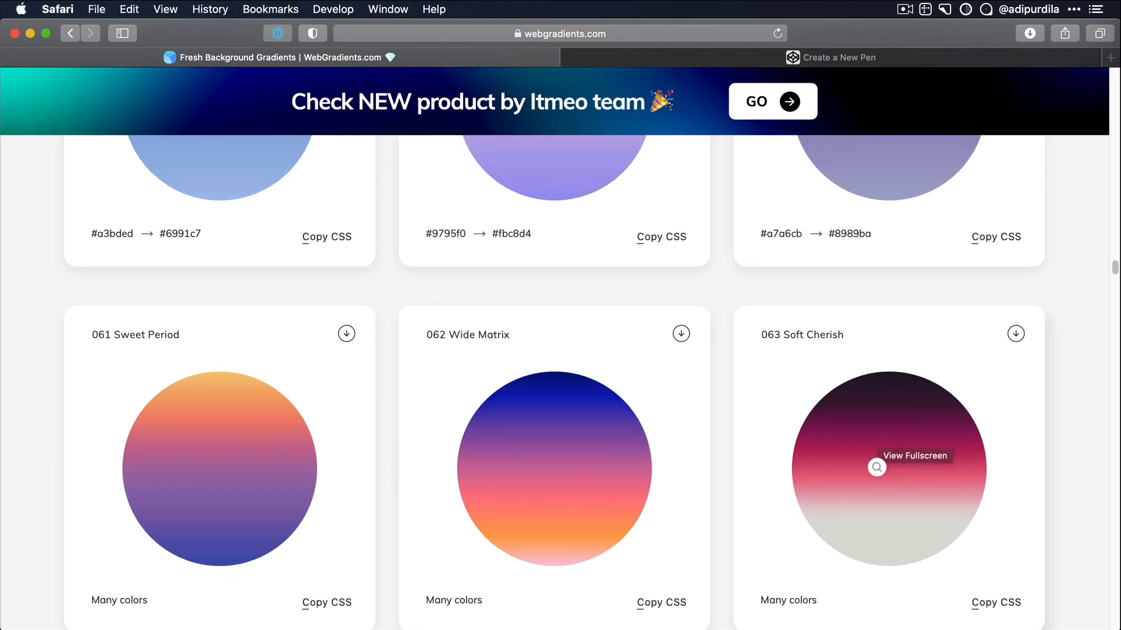
- Browse the gradient gallery and preview the 056 Shady Water gradient in fullscreen, then close the preview
scroll(877, 467, down, 20)
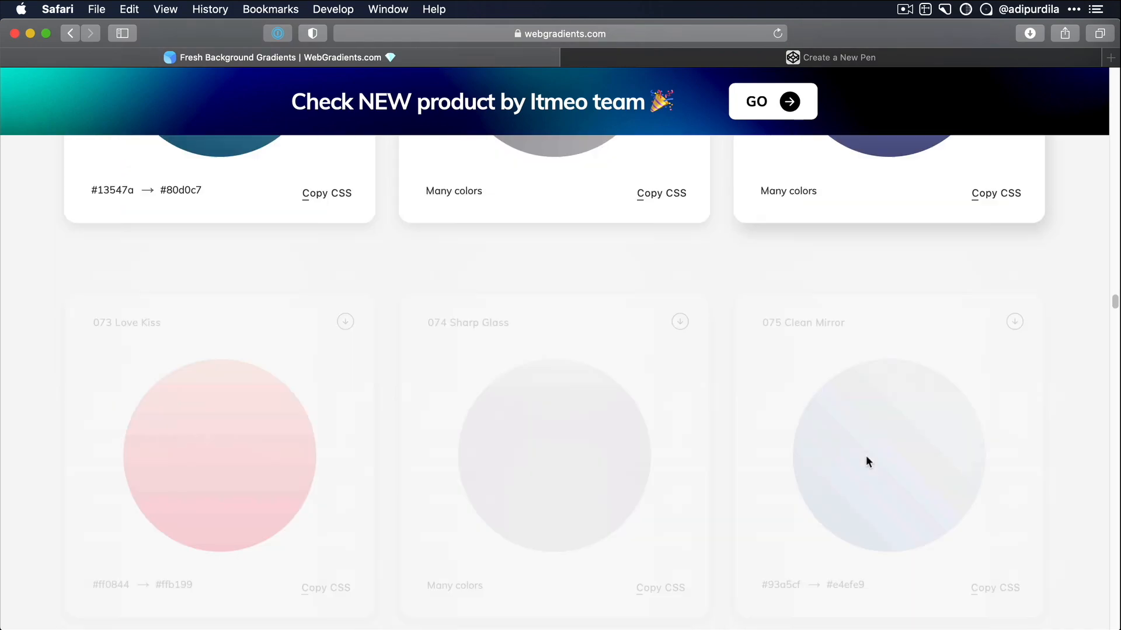
scroll(877, 468, down, 6)
scroll(877, 468, up, 8)
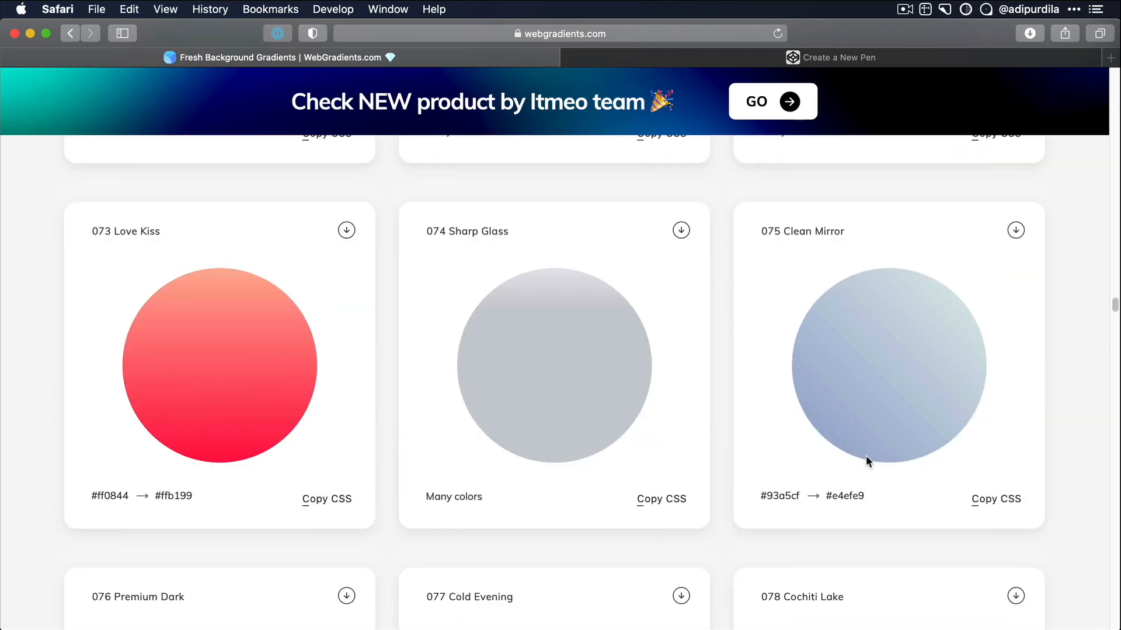
scroll(877, 468, up, 20)
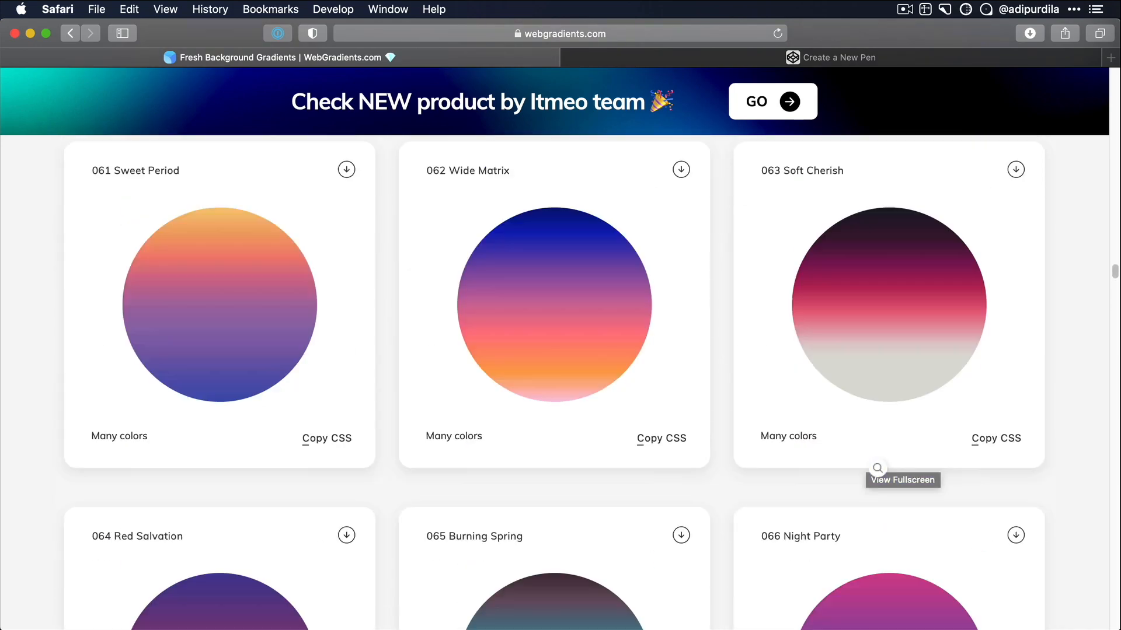
scroll(867, 457, down, 12)
scroll(866, 461, down, 4)
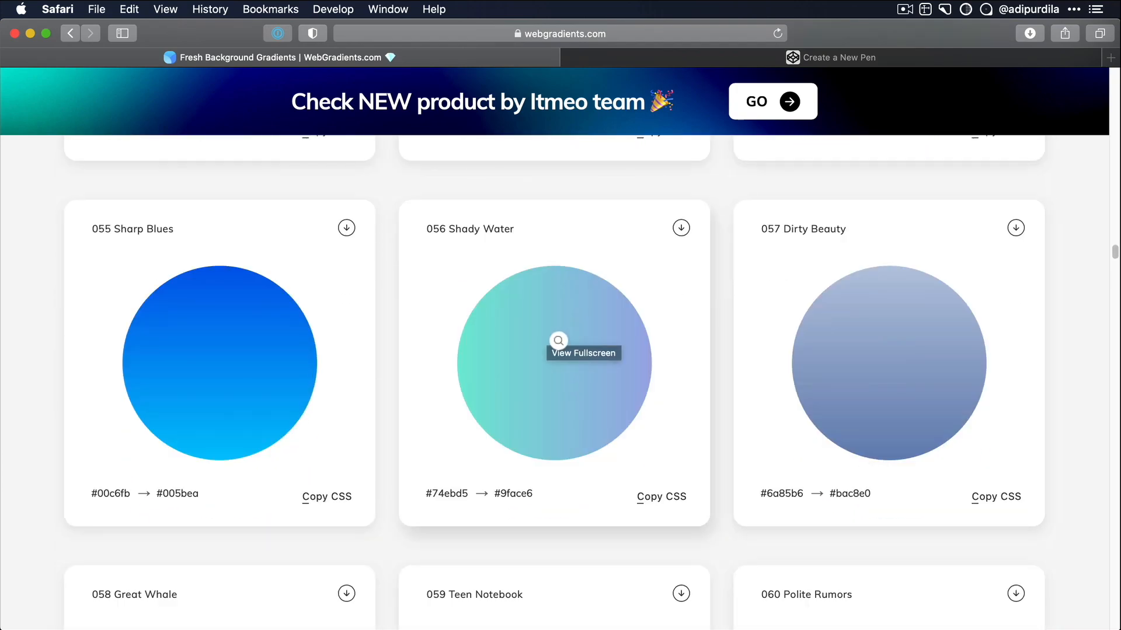
click(558, 341)
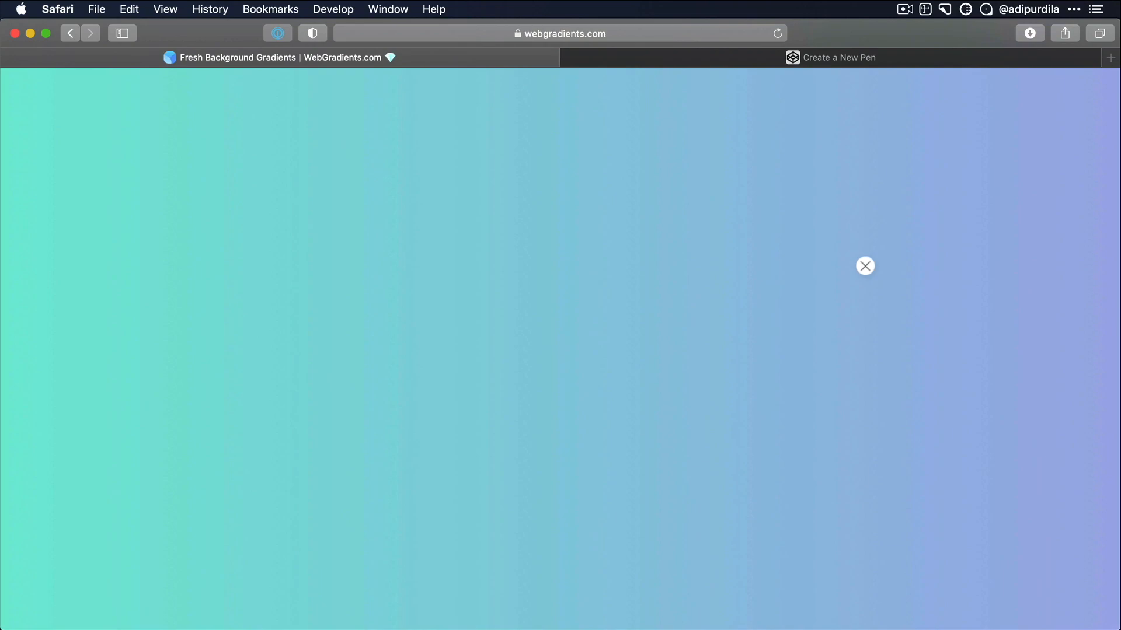
click(575, 241)
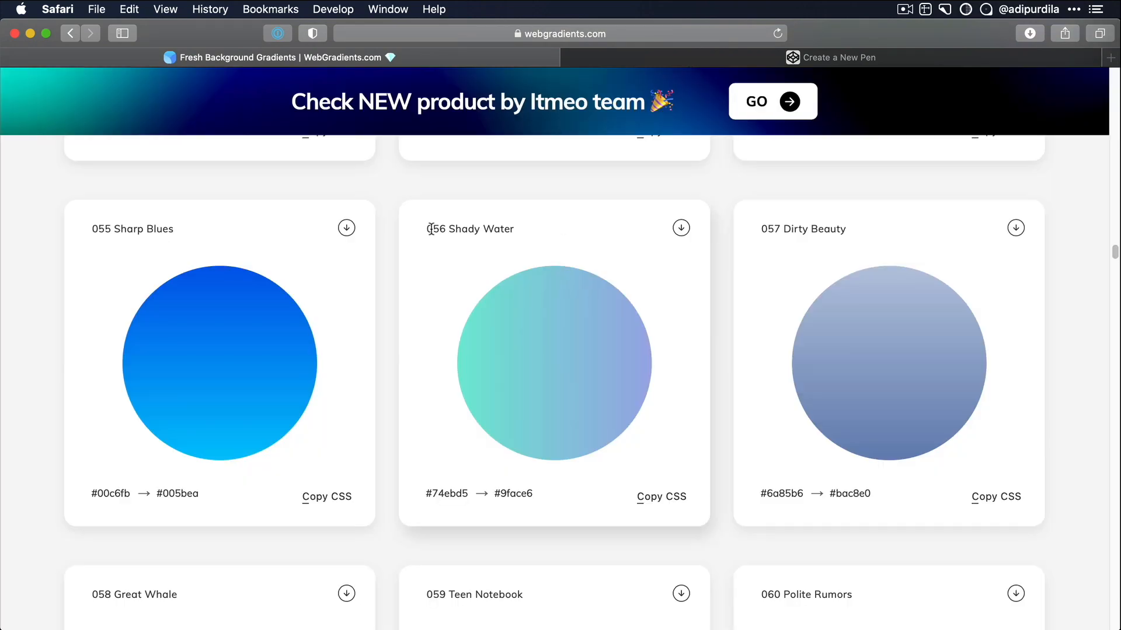
- View the PNG version of the 056 Shady Water gradient with its image-saving options, and close the image
drag(426, 228, 509, 225)
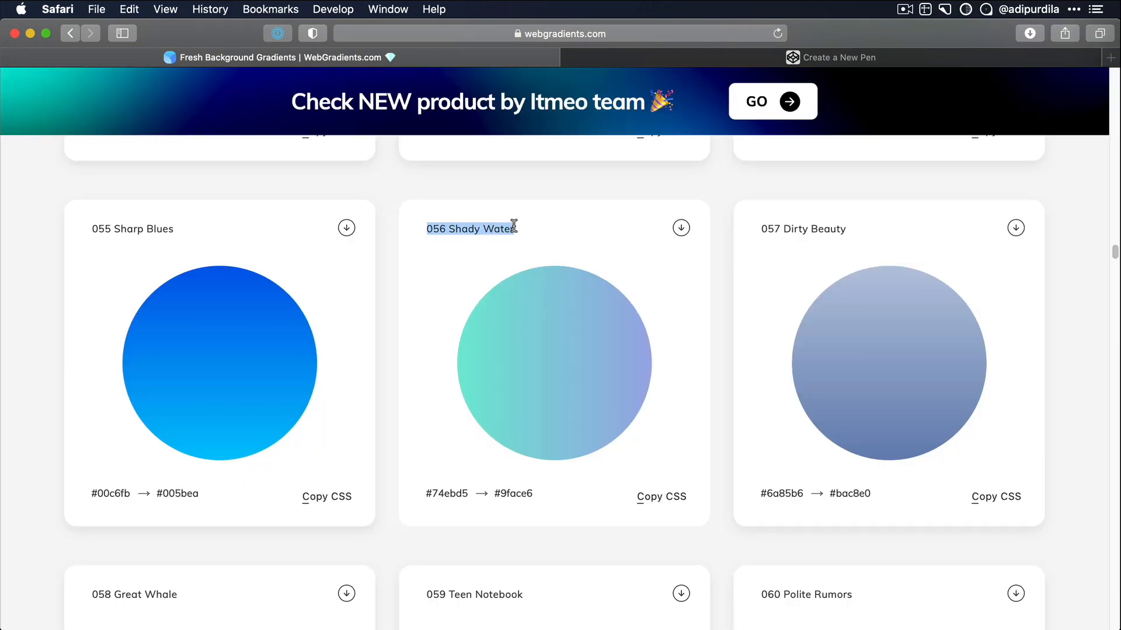
click(683, 232)
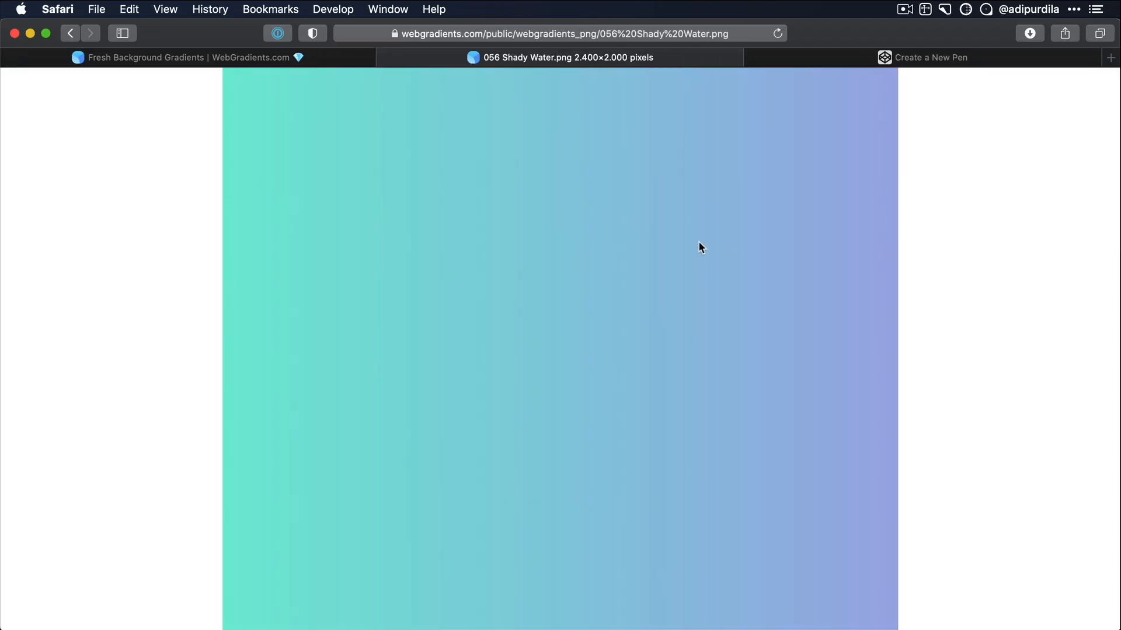
click(584, 225)
click(584, 218)
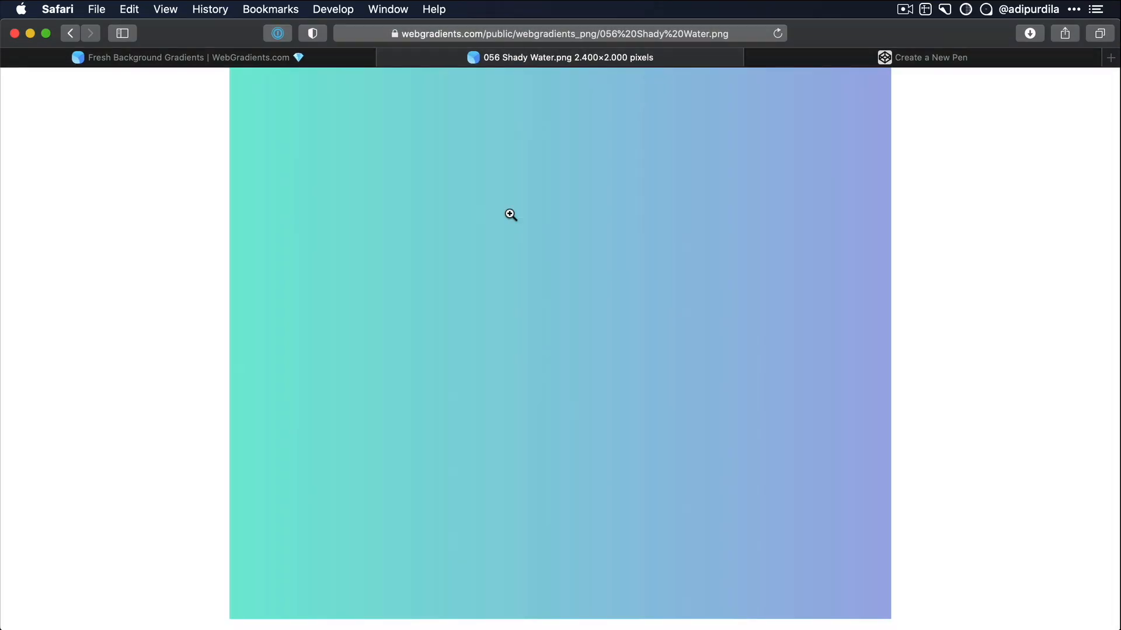
right_click(498, 216)
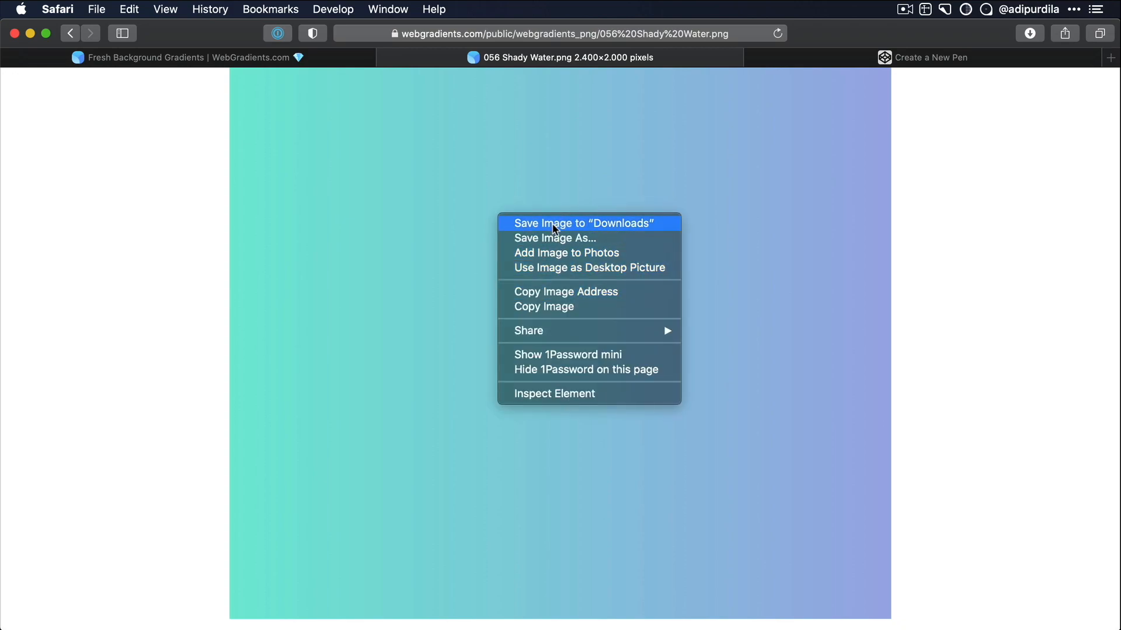
click(405, 211)
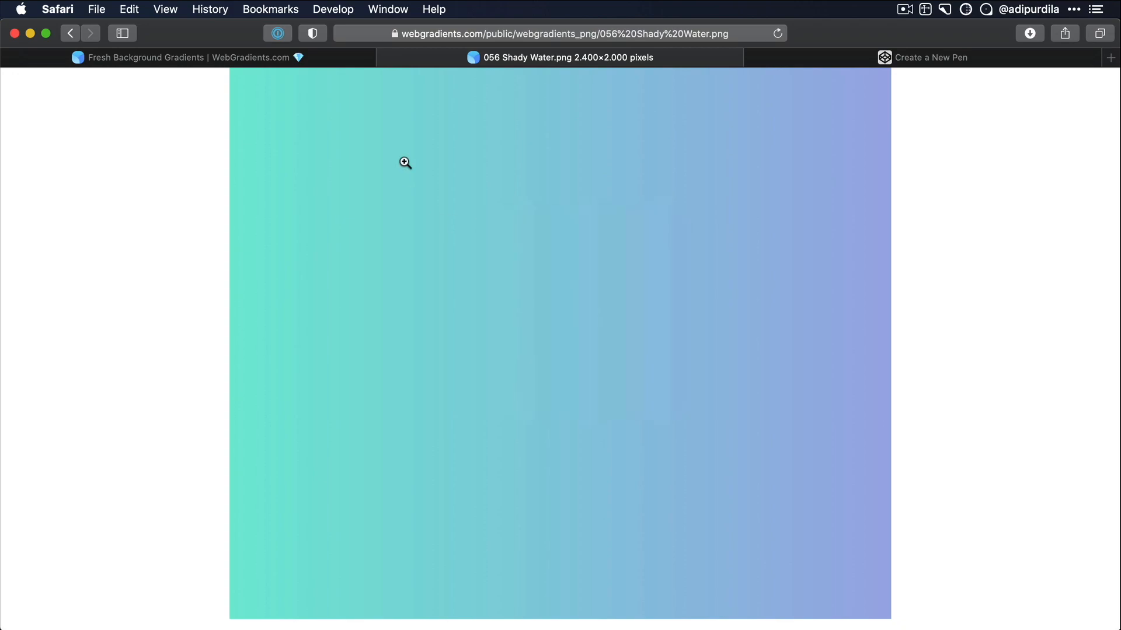
click(385, 57)
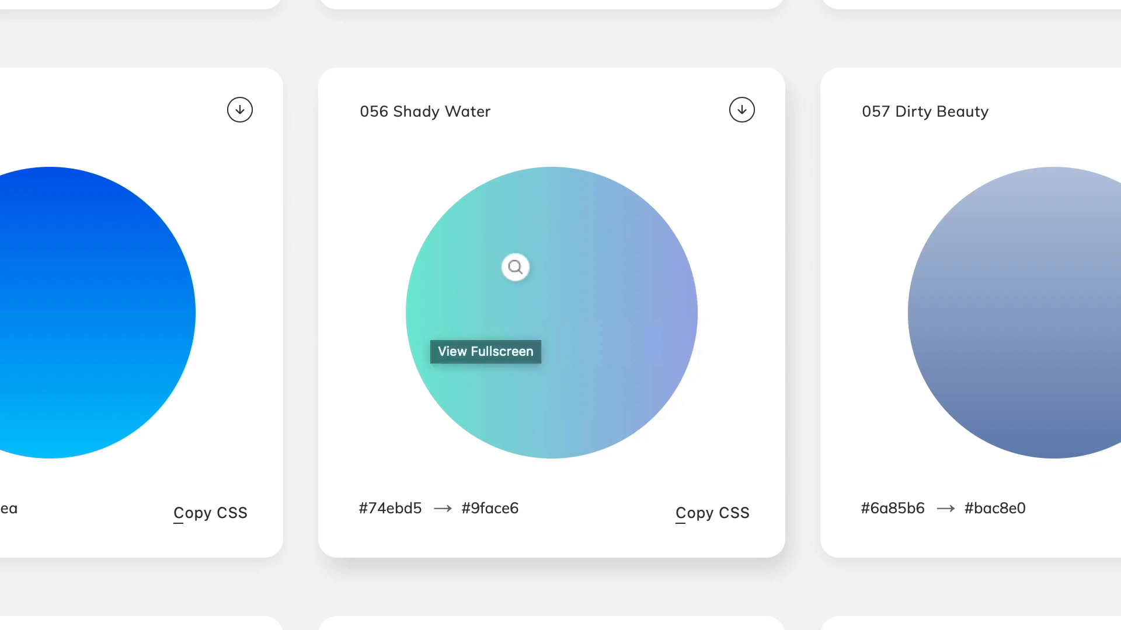
- Highlight each of the two hex colour codes on the 056 Shady Water card to examine them
double_click(386, 507)
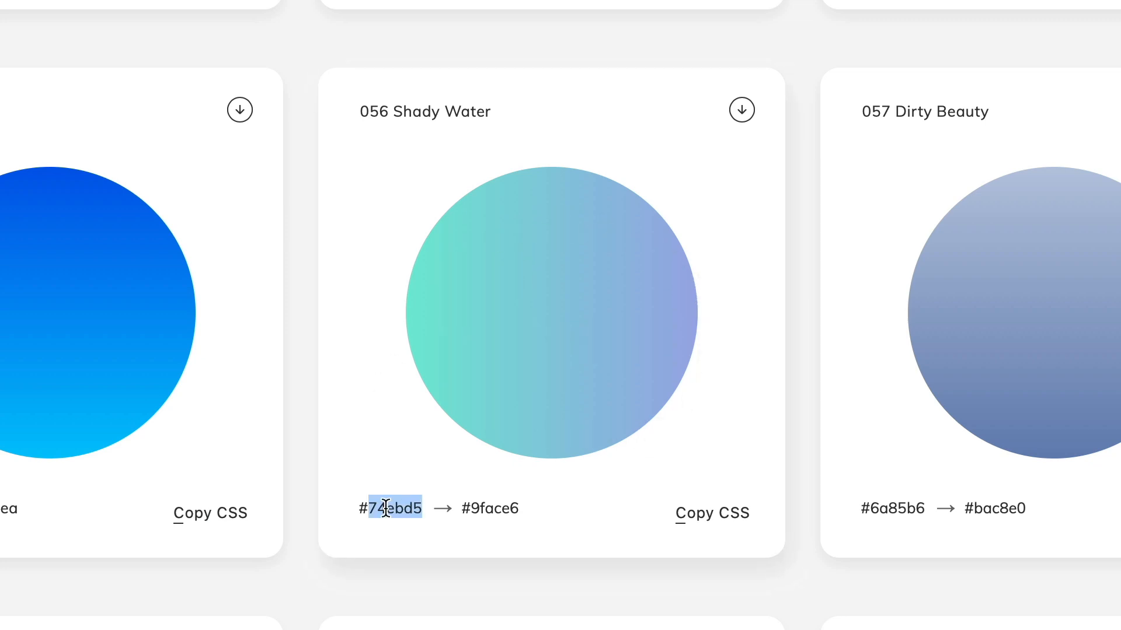
double_click(490, 508)
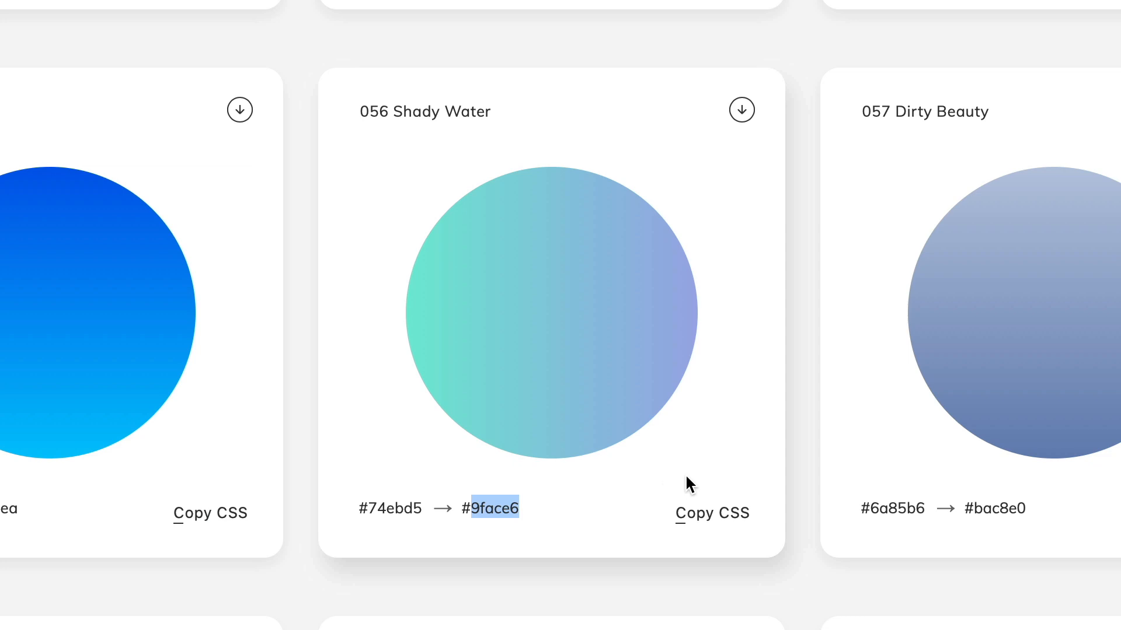
click(669, 465)
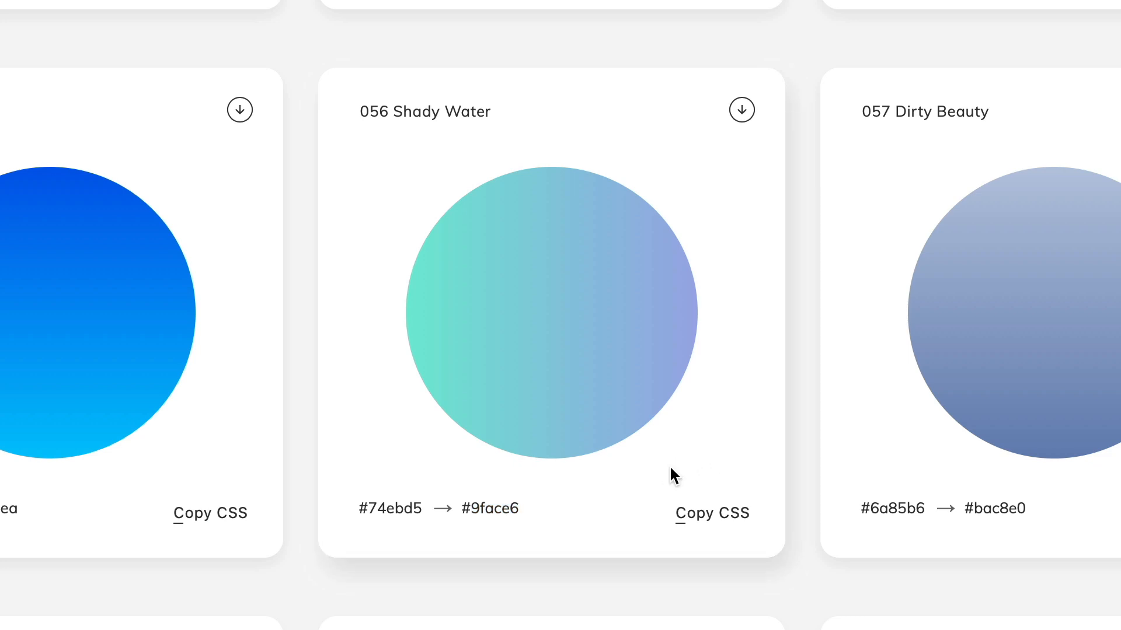
- Copy the CSS of the 056 Shady Water gradient and paste it into the body rule of the open CodePen pen
click(703, 516)
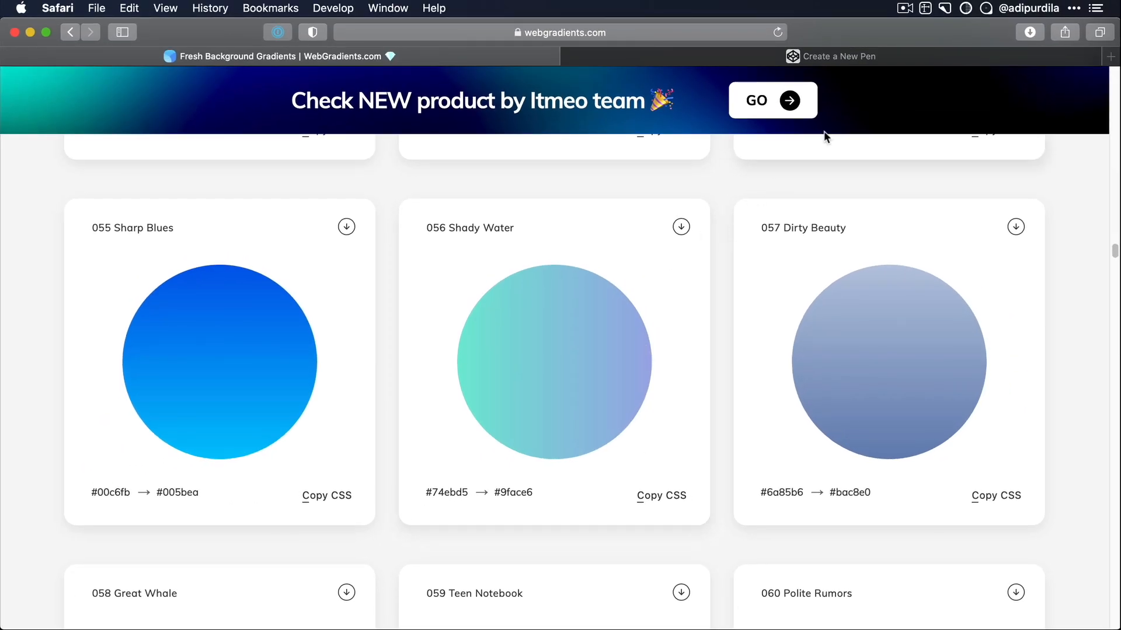
click(831, 59)
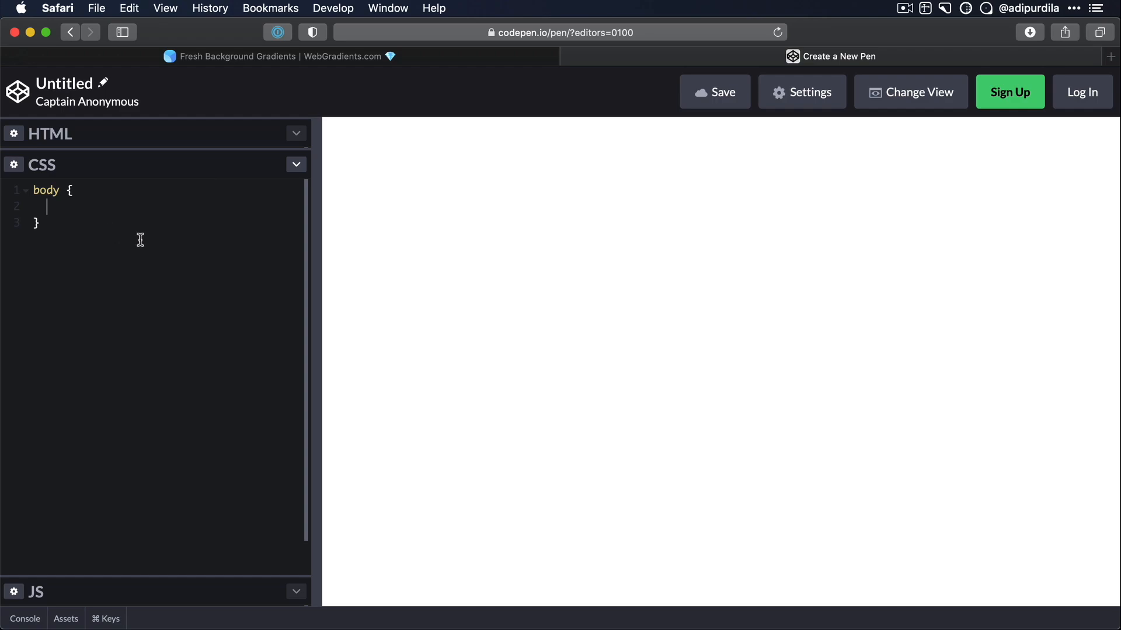
text(background-image: linear-gradient(to right, #74ebd5 0%, #9face6 100%);)
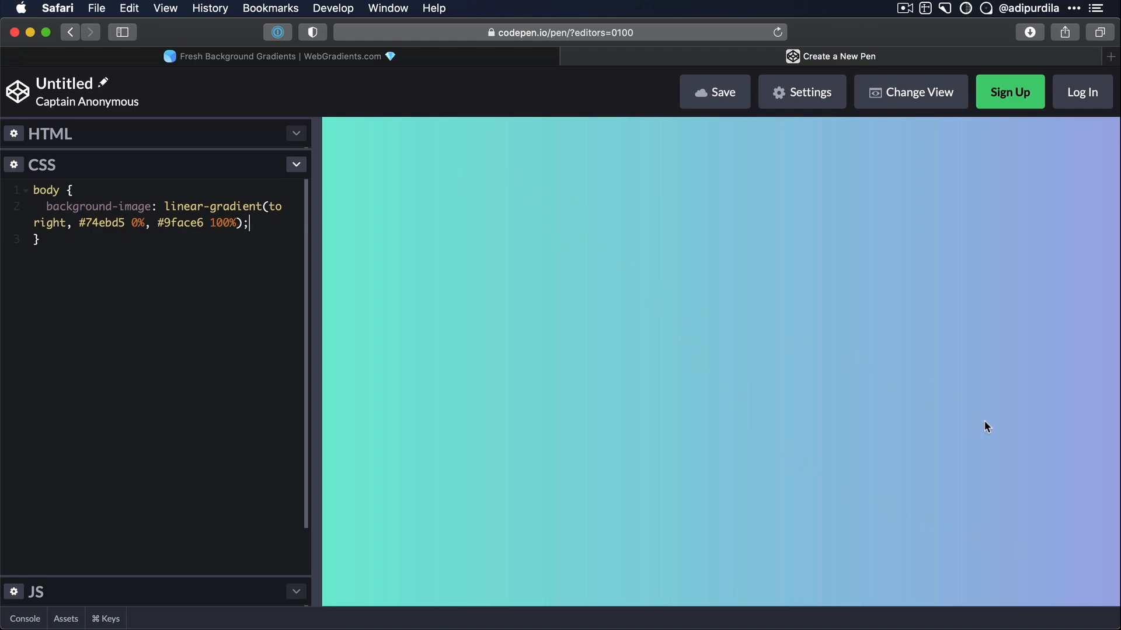
- Return to the WebGradients site and go back to the start of the page
click(399, 57)
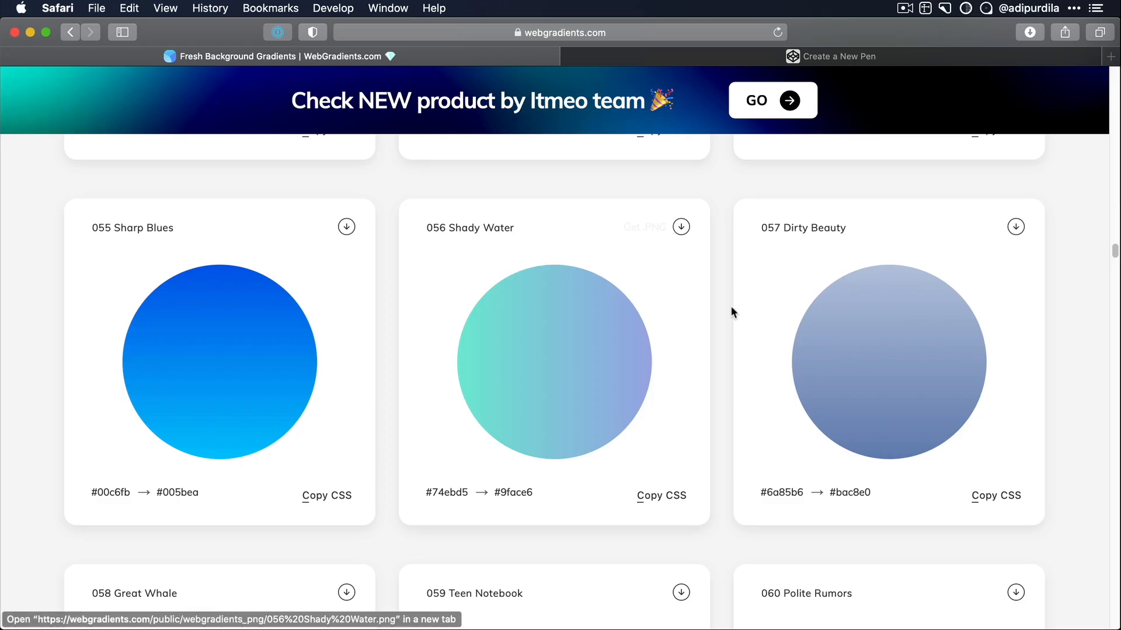
key(Home)
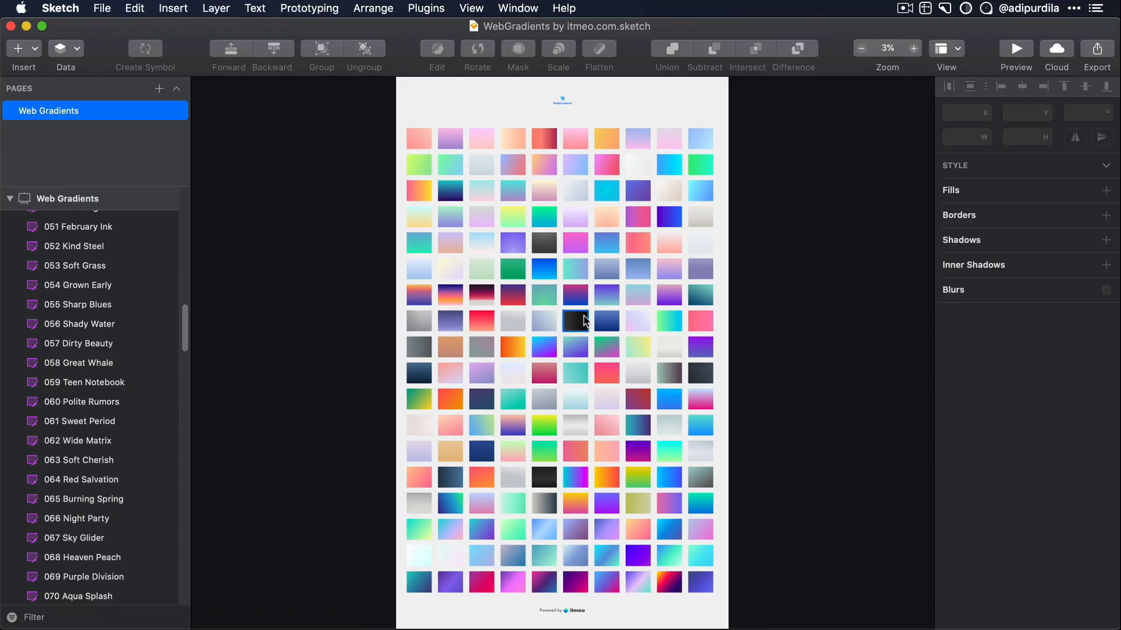
- Inspect the 055 Sharp Blues and 056 Shady Water swatches in the WebGradients Sketch file, ending with 055 Sharp Blues selected
scroll(544, 272, up, 3)
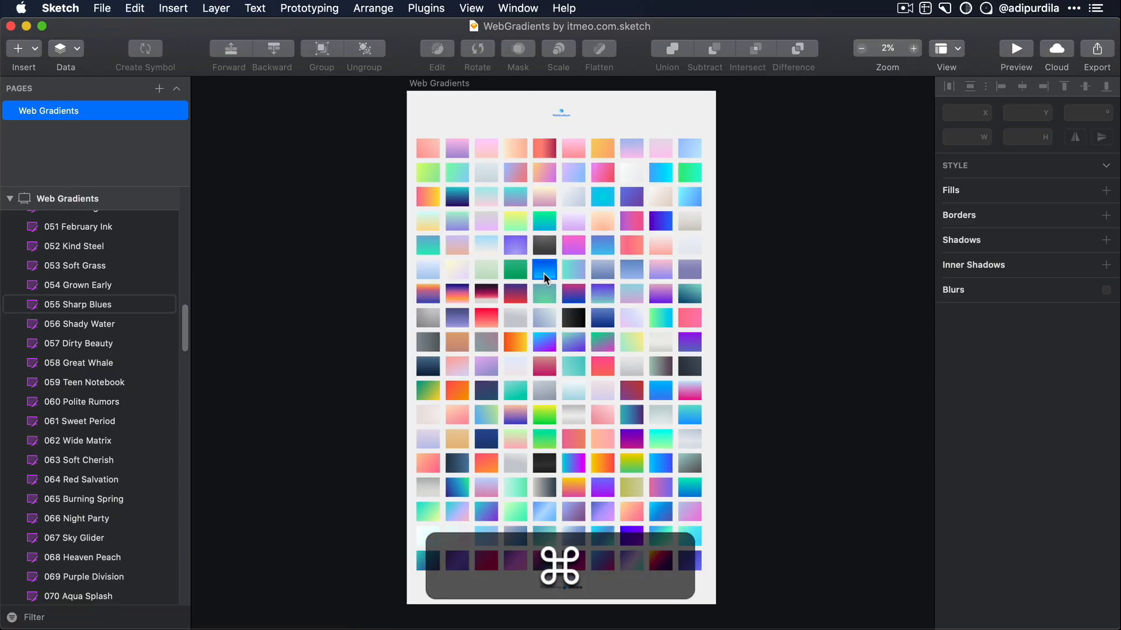
scroll(544, 272, up, 6)
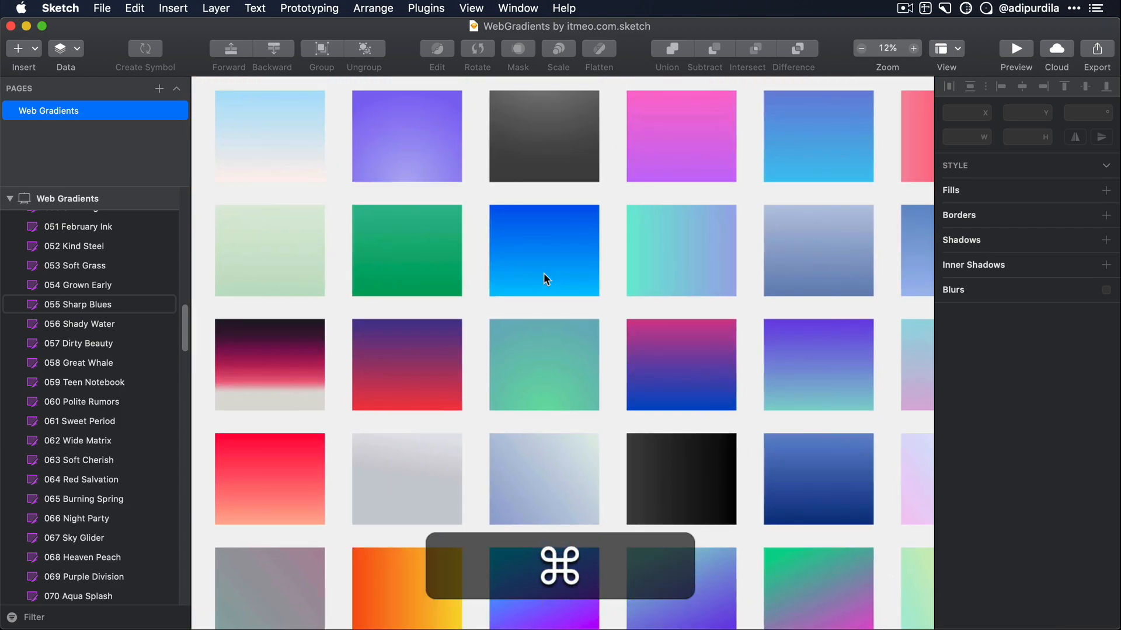
click(544, 272)
scroll(544, 272, up, 1)
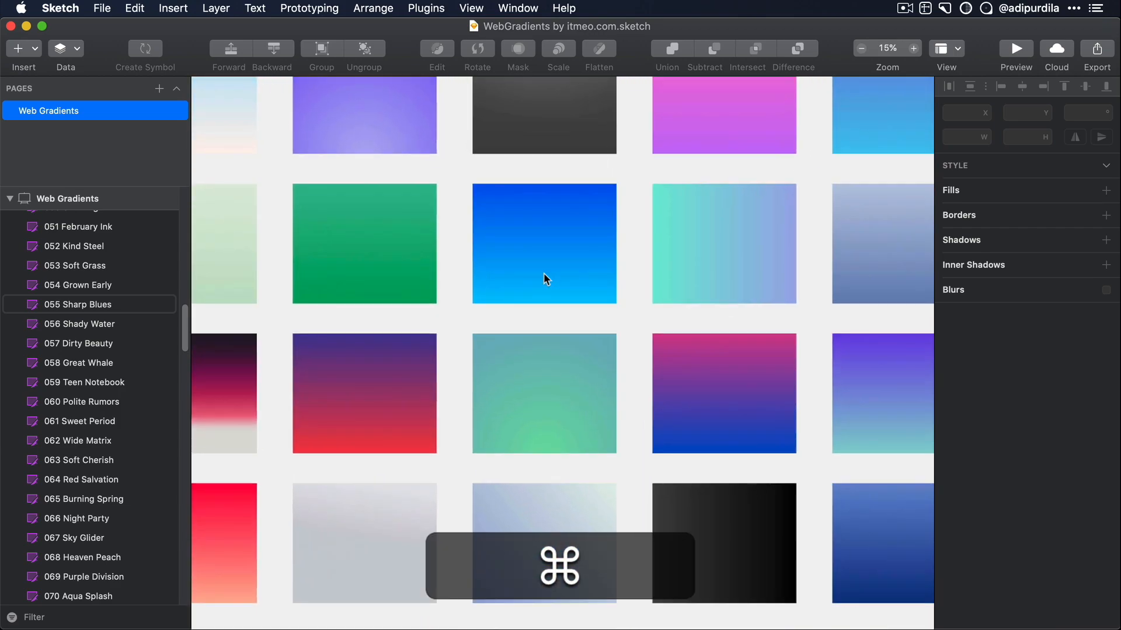
click(728, 238)
click(841, 236)
click(709, 246)
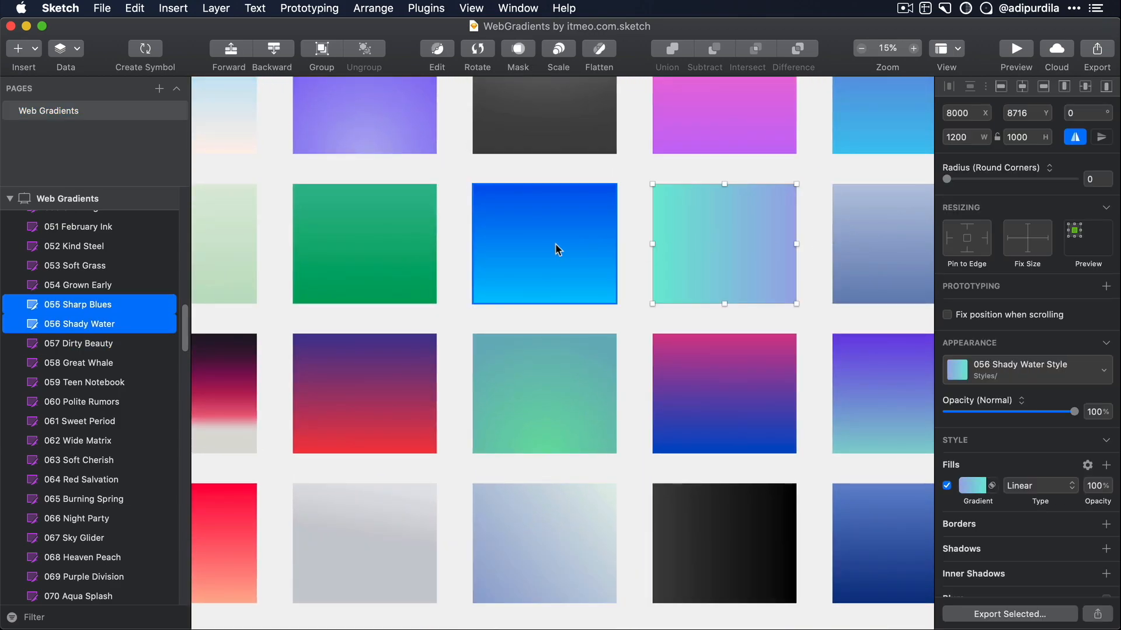
click(555, 250)
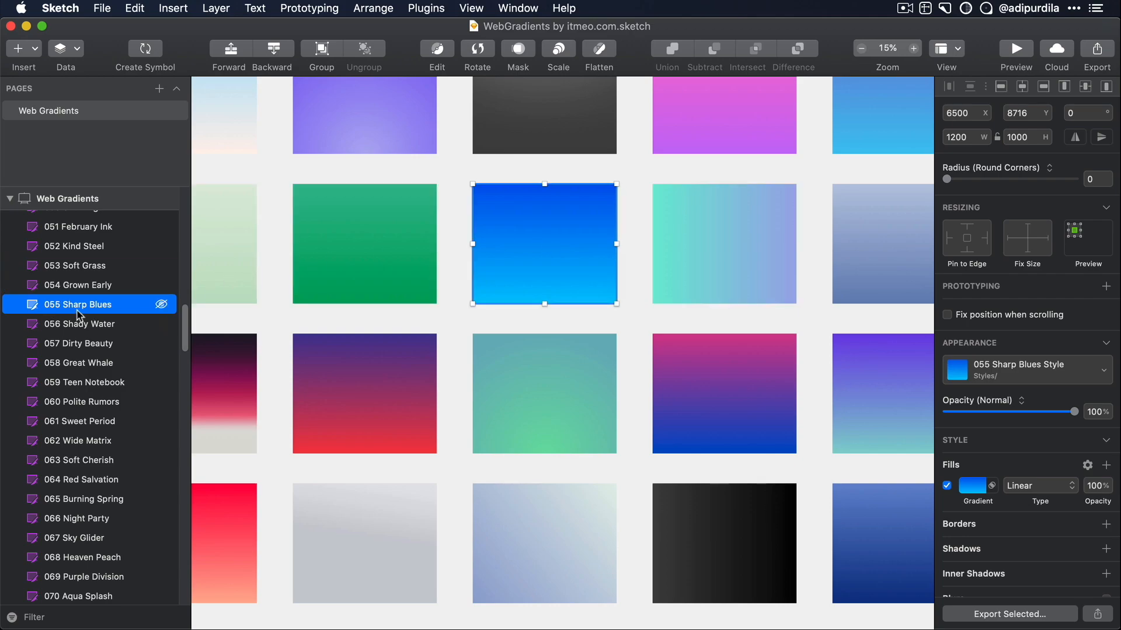
- Switch to Safari to check the gradient names on the WebGradients page, and return to Sketch
key(super+Tab)
scroll(540, 318, down, 10)
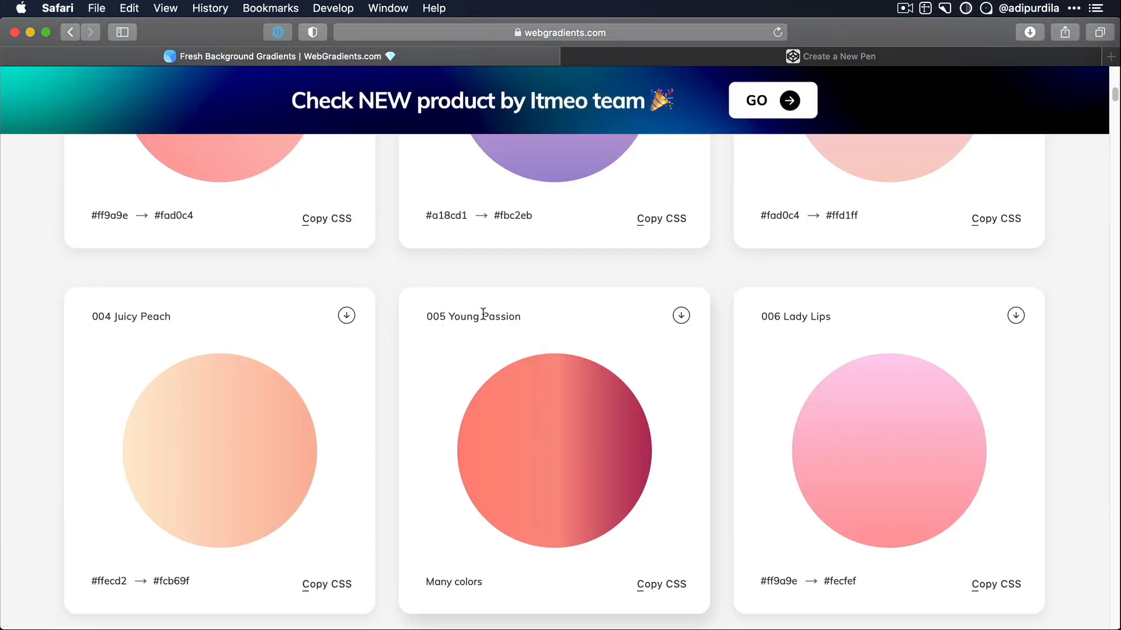
key(super+Tab)
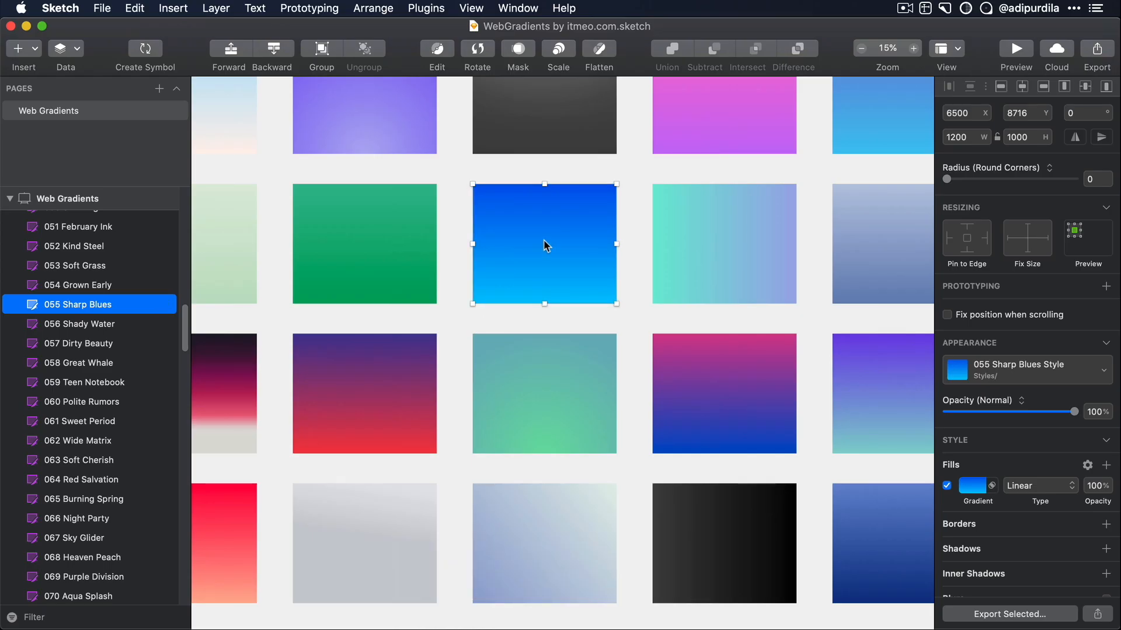
- Look through the list of gradient layer styles for the 055 Sharp Blues swatch and close it
click(1057, 375)
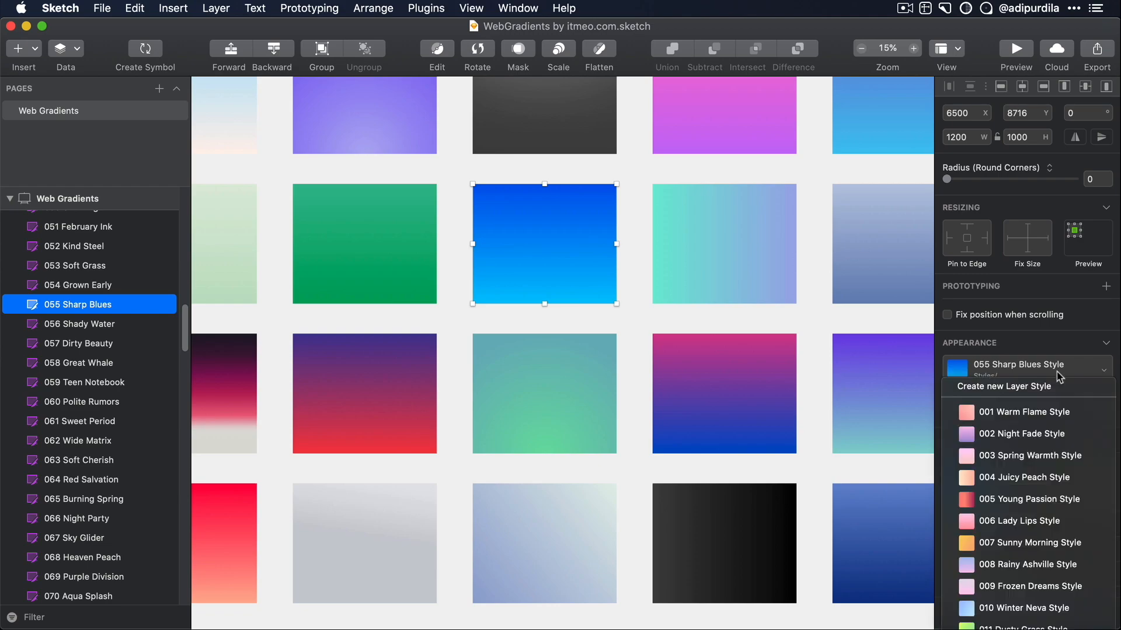
scroll(1055, 461, down, 10)
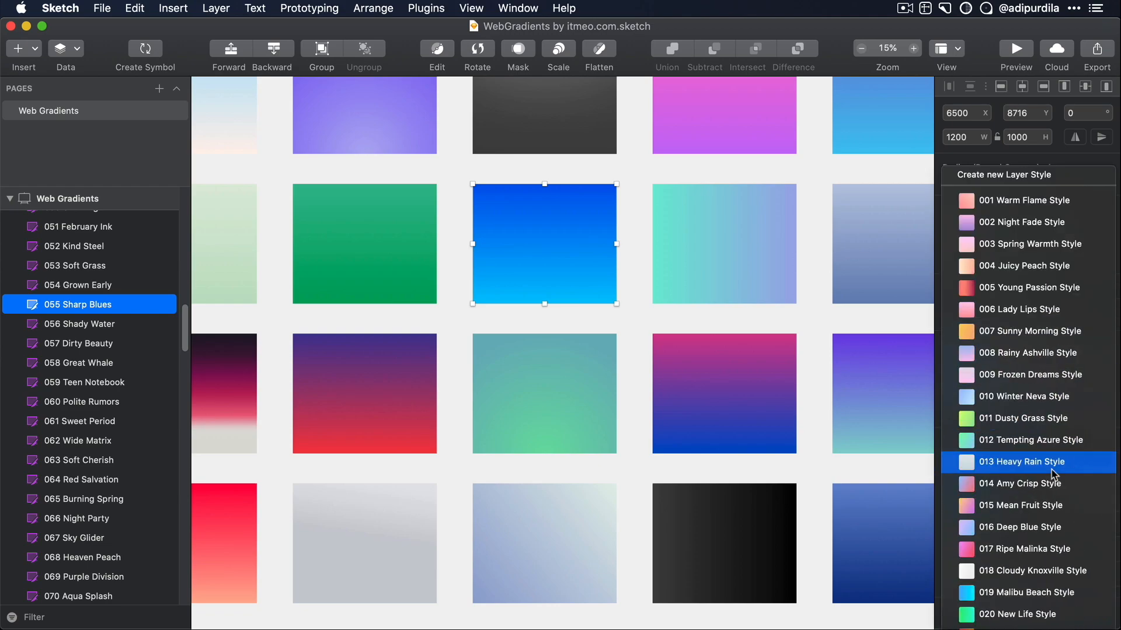
scroll(1053, 474, down, 20)
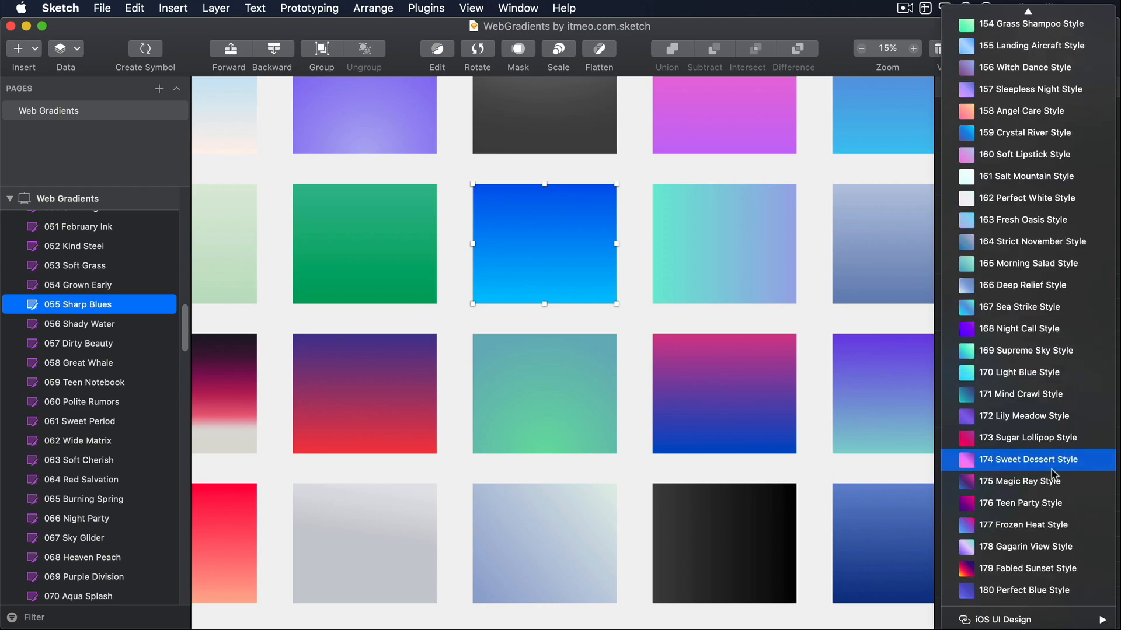
click(815, 356)
- Draw a rectangle about 1784 by 3640 on the empty canvas beside the Web Gradients artboard
scroll(817, 426, up, 3)
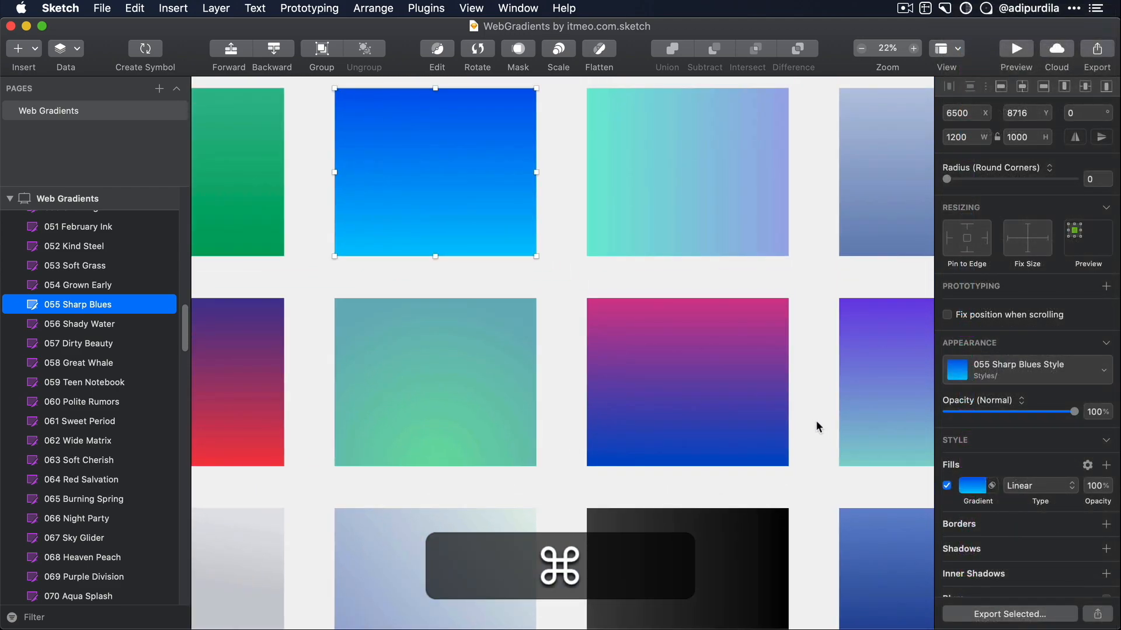
scroll(817, 427, down, 3)
scroll(817, 427, down, 10)
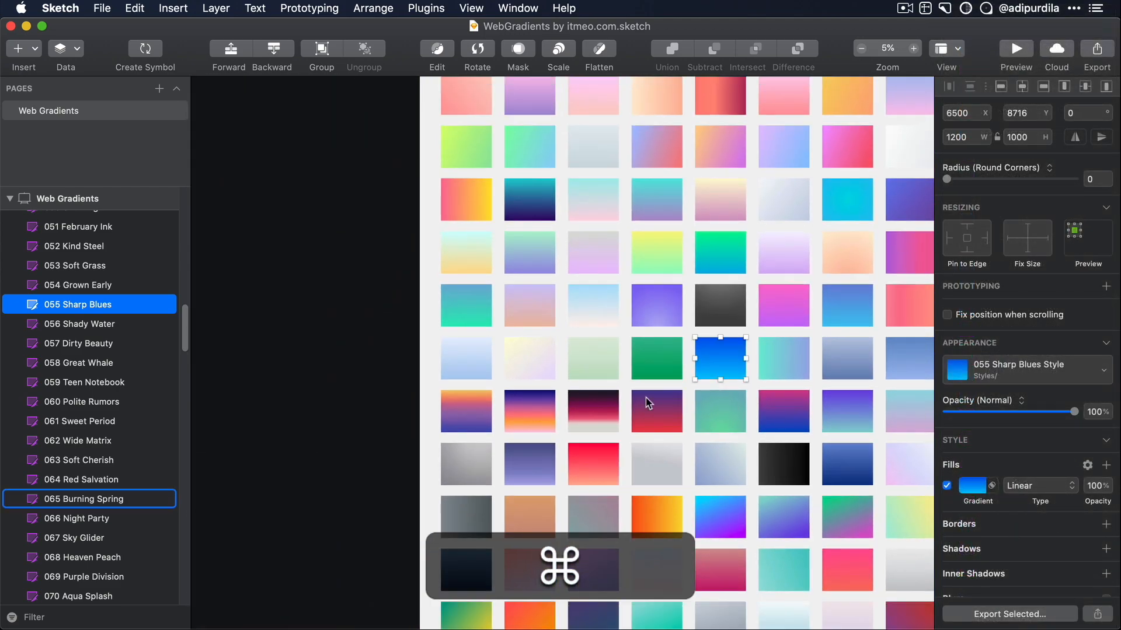
click(290, 333)
key(r)
drag(251, 279, 326, 433)
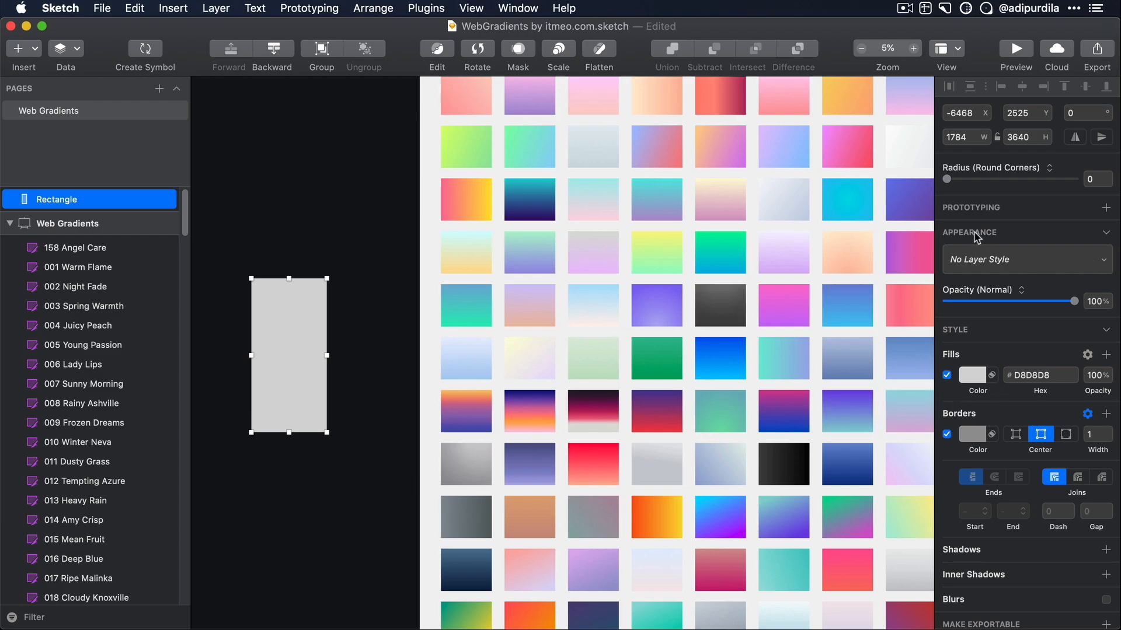
- Apply the 039 Deep Blue Style layer style to the rectangle beside the Web Gradients artboard
click(1017, 269)
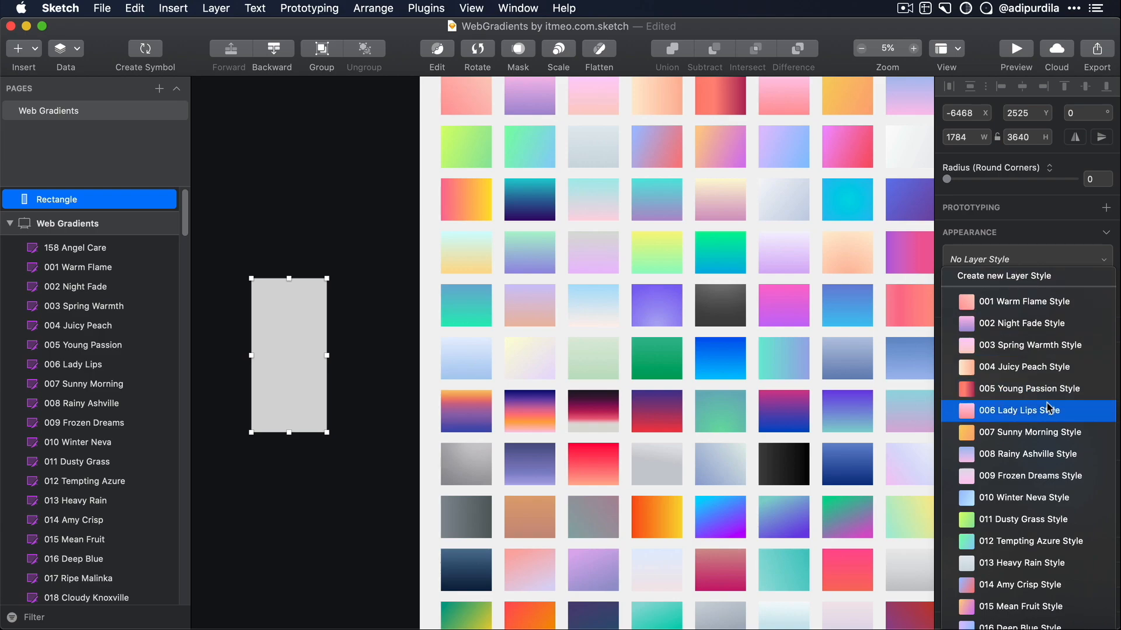
scroll(1044, 397, down, 10)
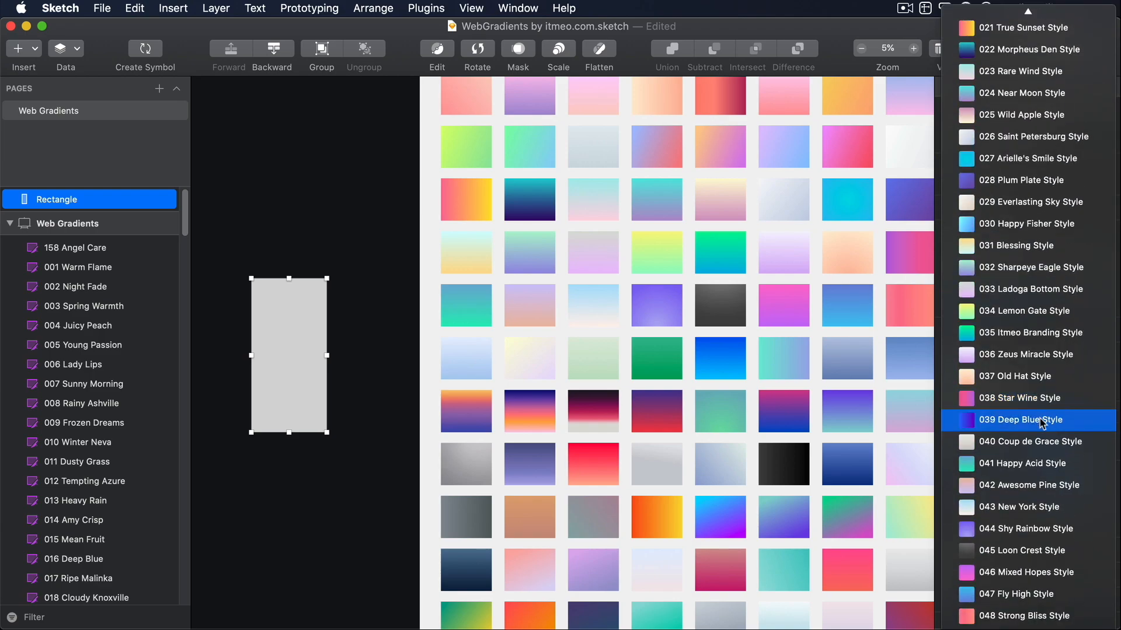
click(1042, 416)
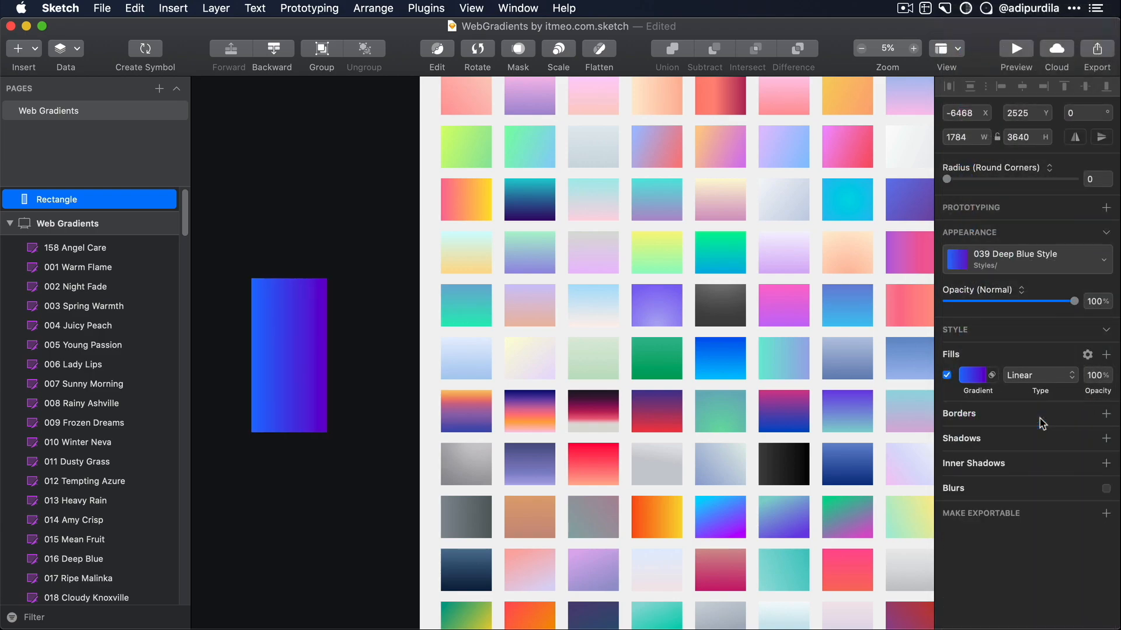
- Switch to Safari and view the introduction at the beginning of the WebGradients page
key(super+Tab)
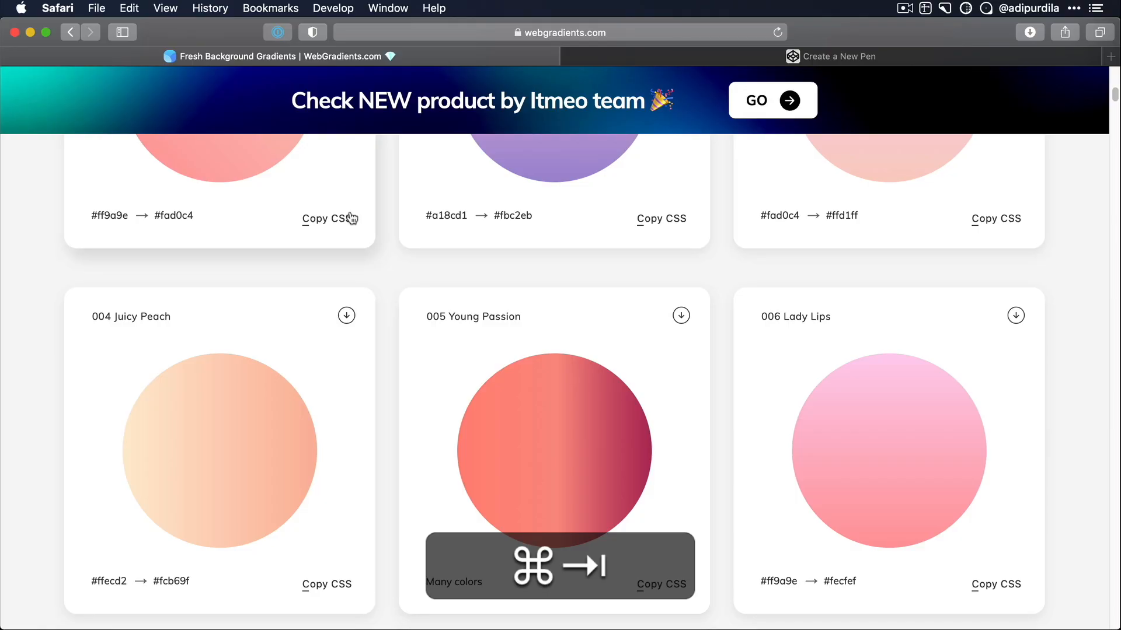
scroll(796, 296, up, 15)
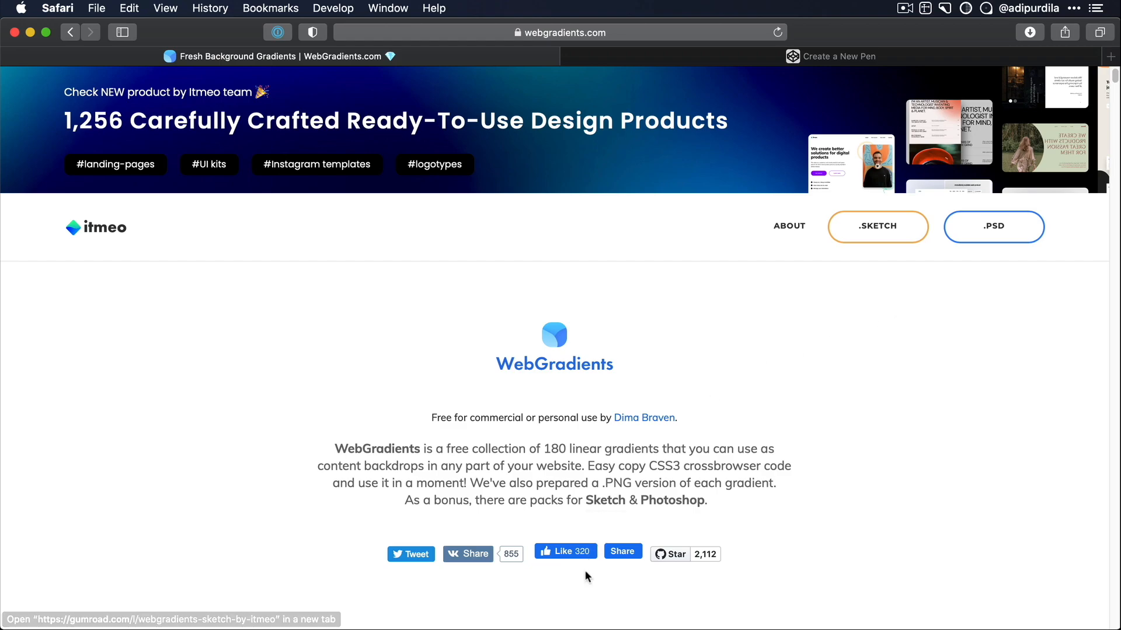
- Switch to Figma and search the commands for "web" to launch the Webgradients plugin
key(super+Tab)
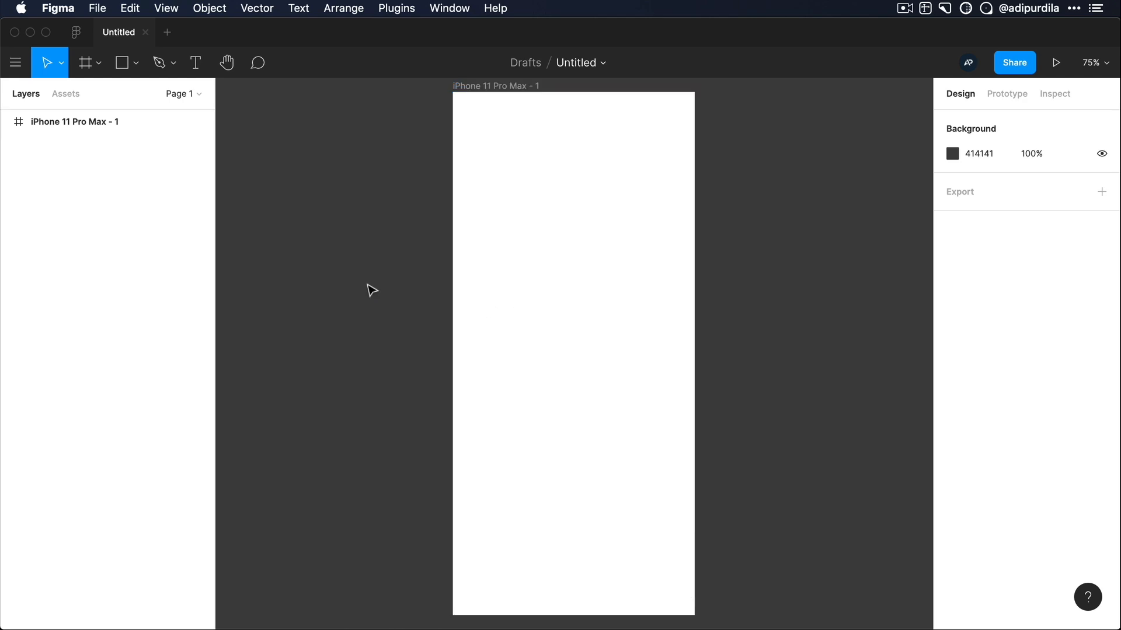
key(super+slash)
text(web)
key(Return)
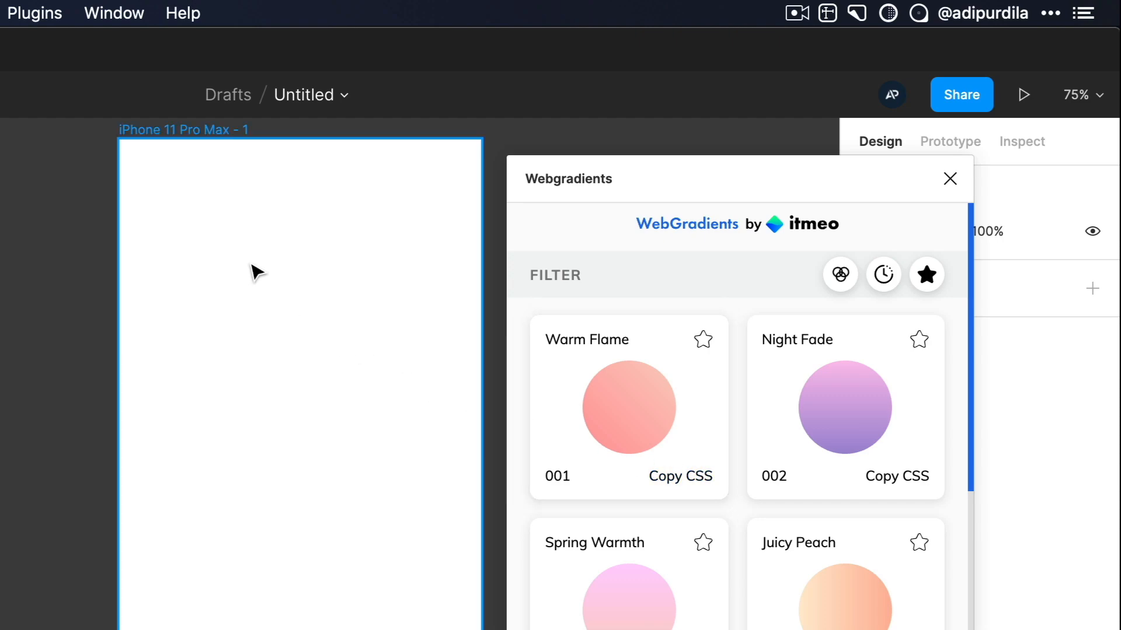
- Fill the iPhone 11 Pro Max - 1 frame with the Night Fade gradient and mark that gradient as a favourite
click(170, 132)
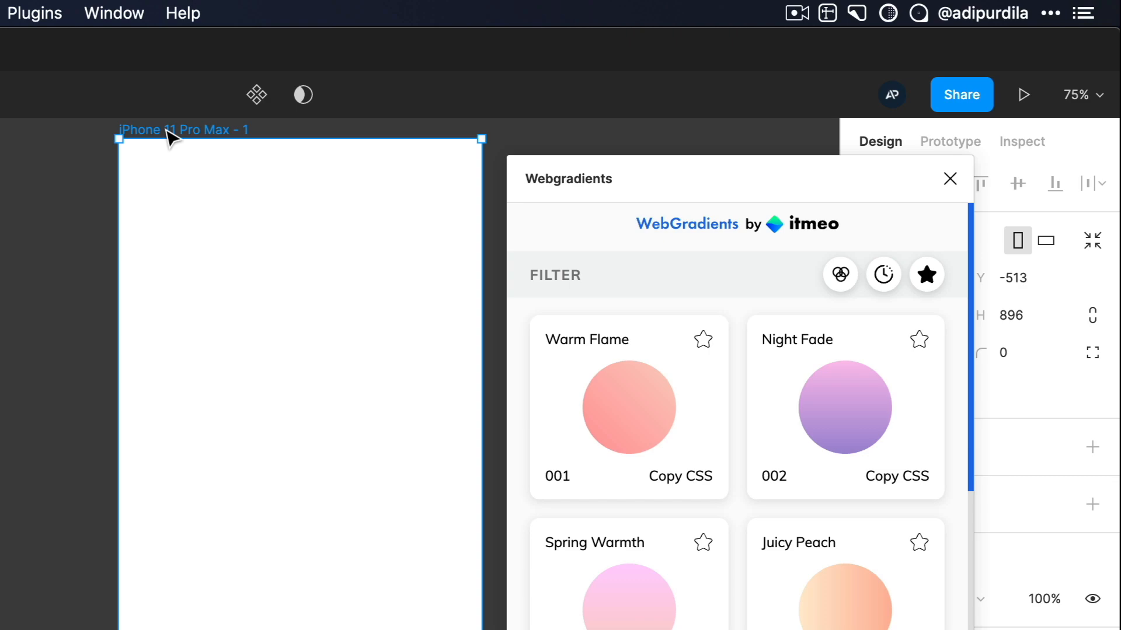
click(842, 411)
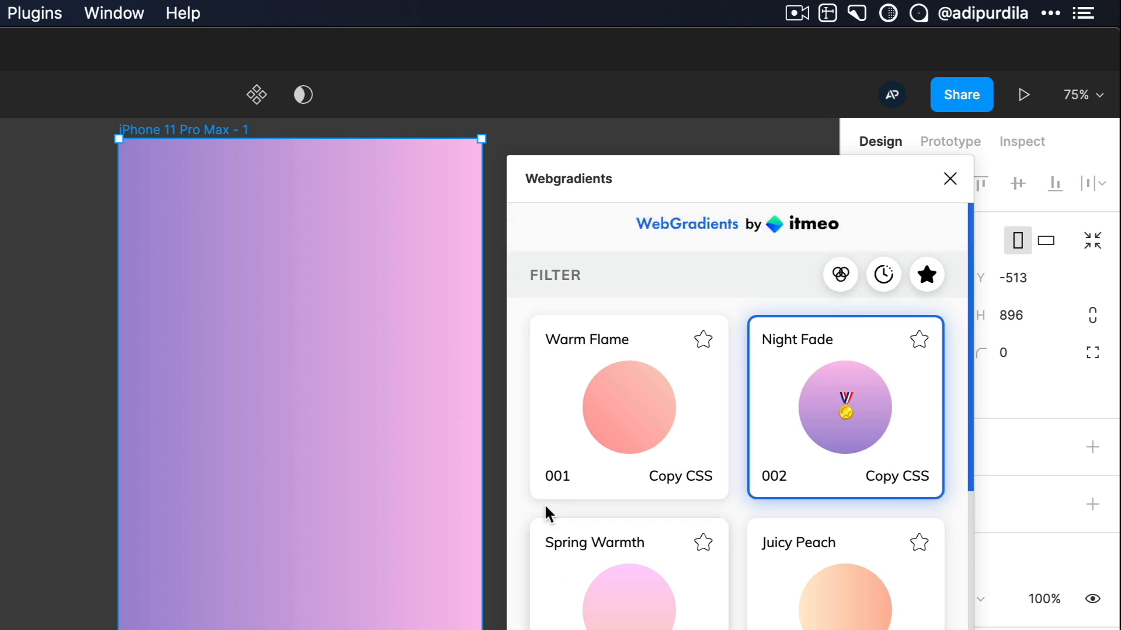
click(920, 341)
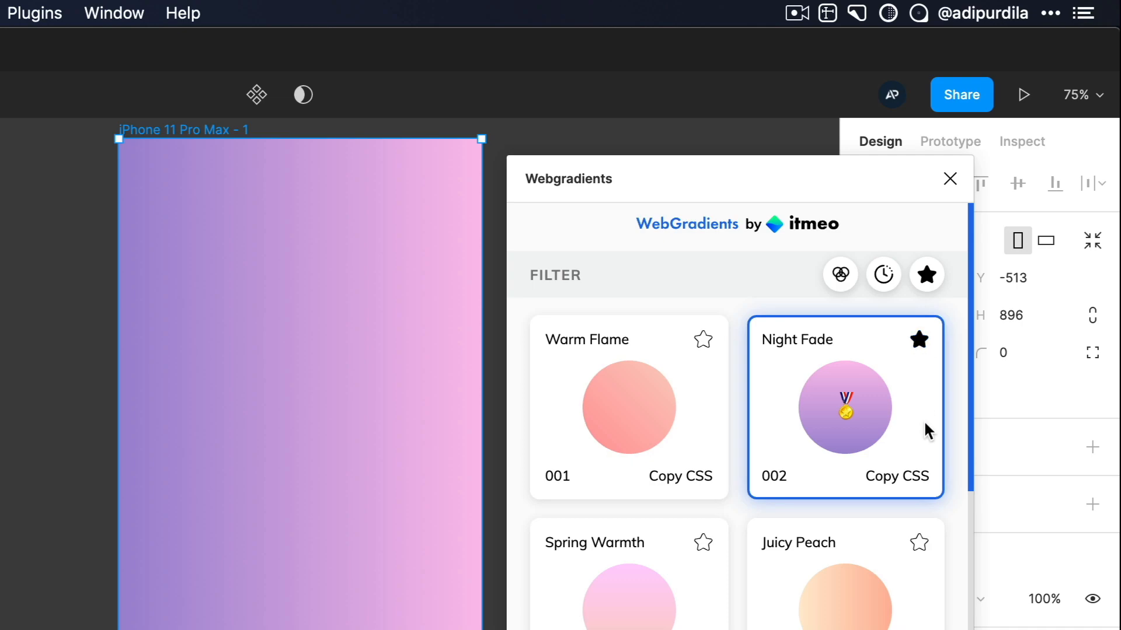
- Filter the plugin's gradients by colour, going through the grey, green, salmon, pink and purple groups
click(841, 277)
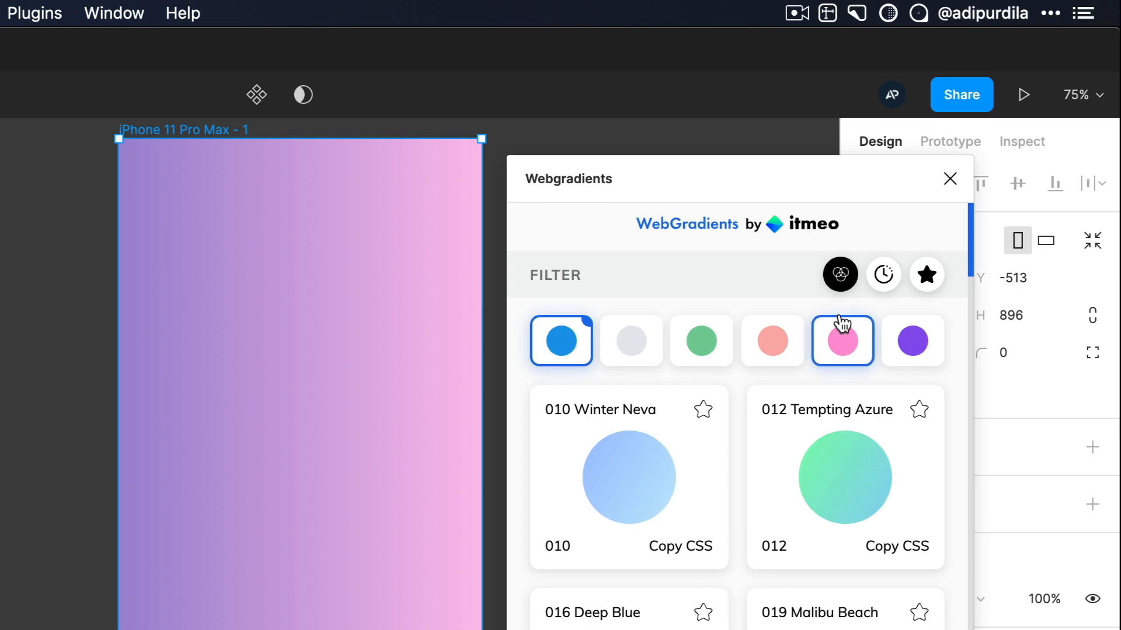
click(635, 348)
click(693, 349)
click(790, 353)
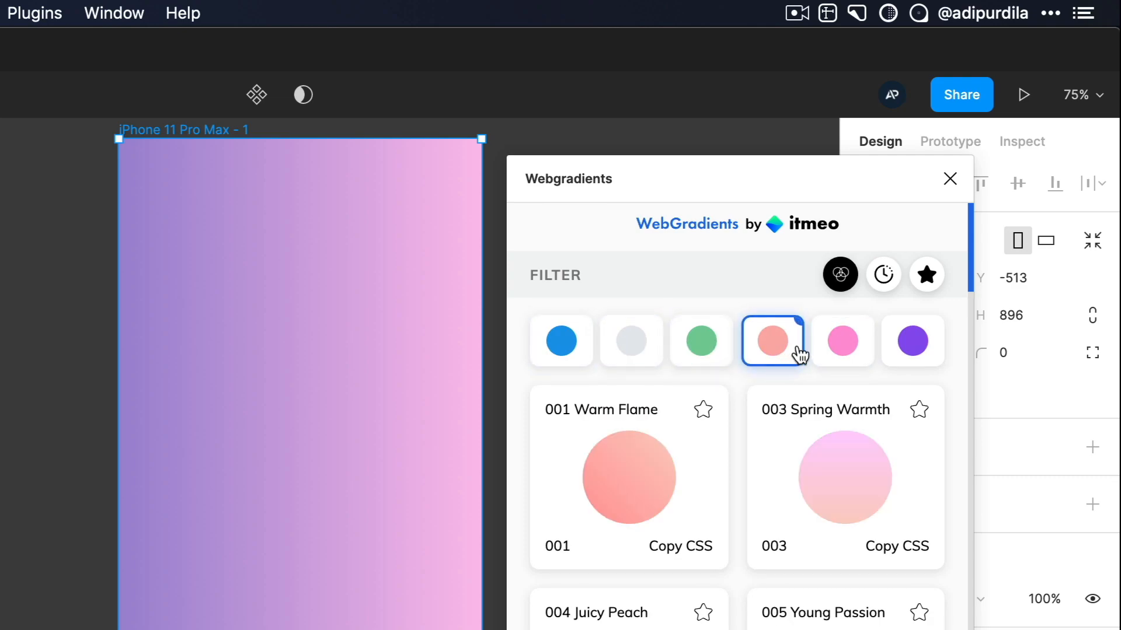
click(855, 351)
click(912, 353)
- View the plugin's recently used gradients and favourites, and toggle the colour filter again
click(883, 274)
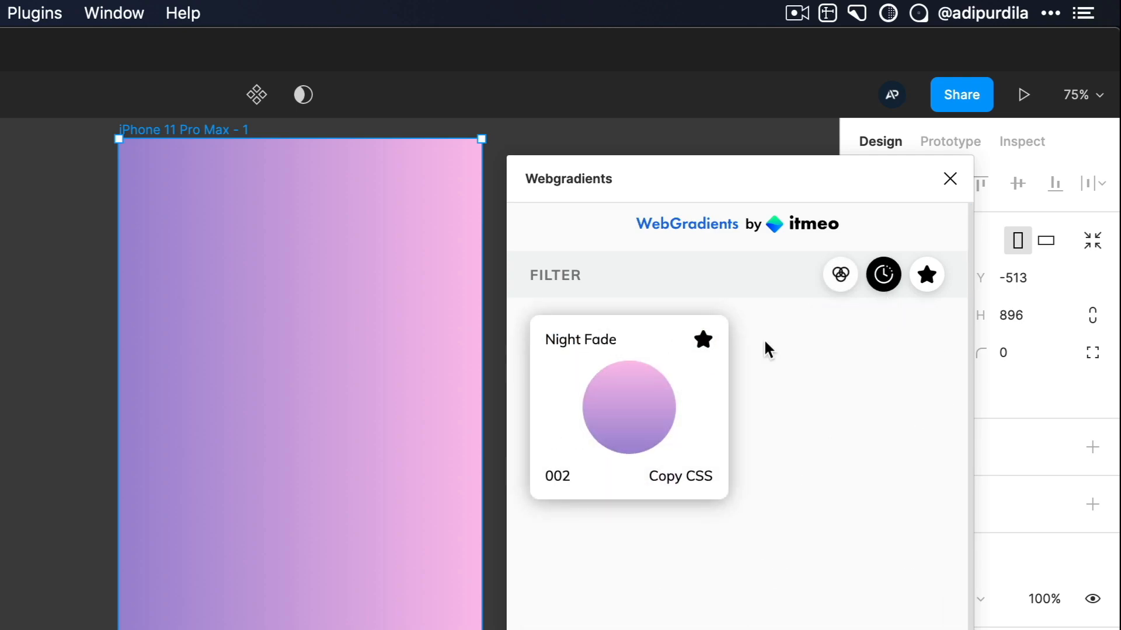
click(925, 277)
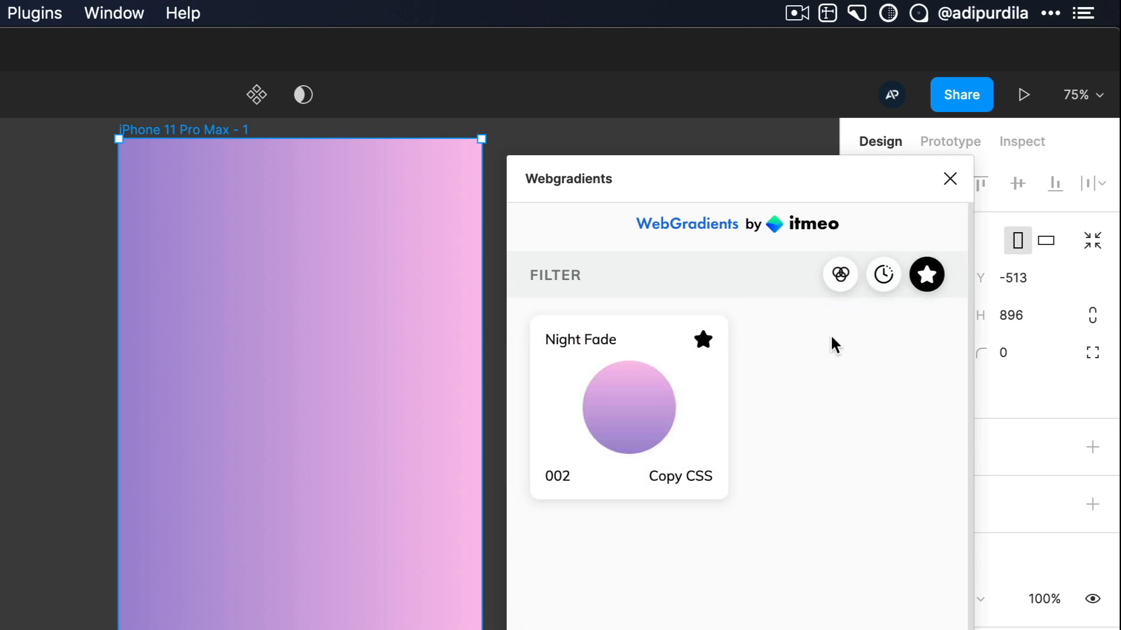
click(844, 285)
click(844, 290)
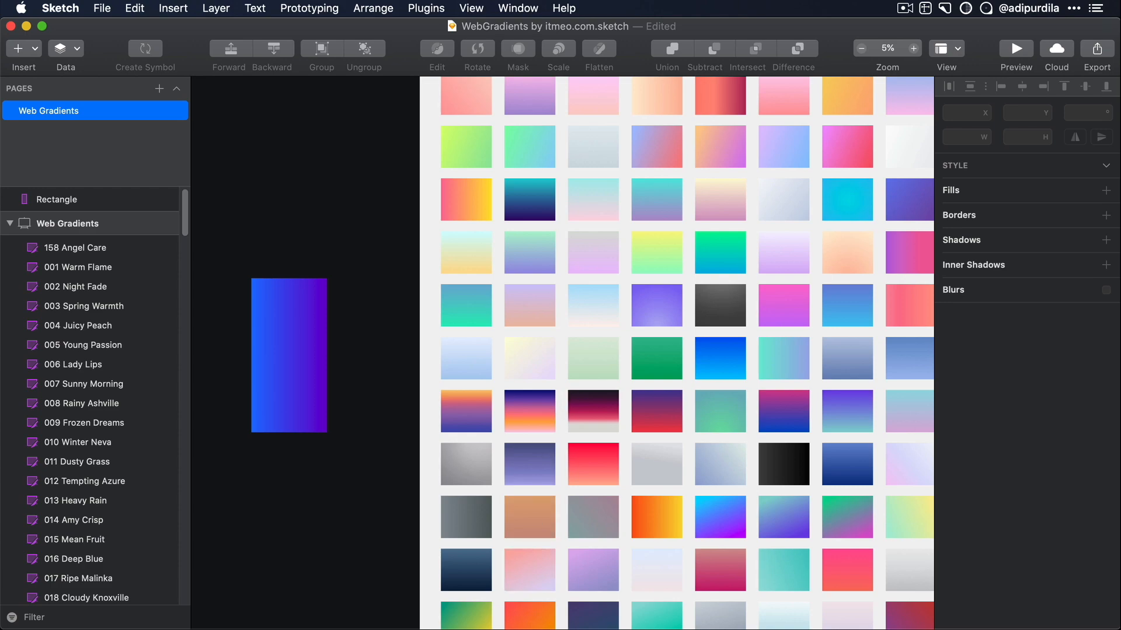
- Switch to Safari and look through the whole WebGradients collection, ending back at the page's introduction
key(super+Tab)
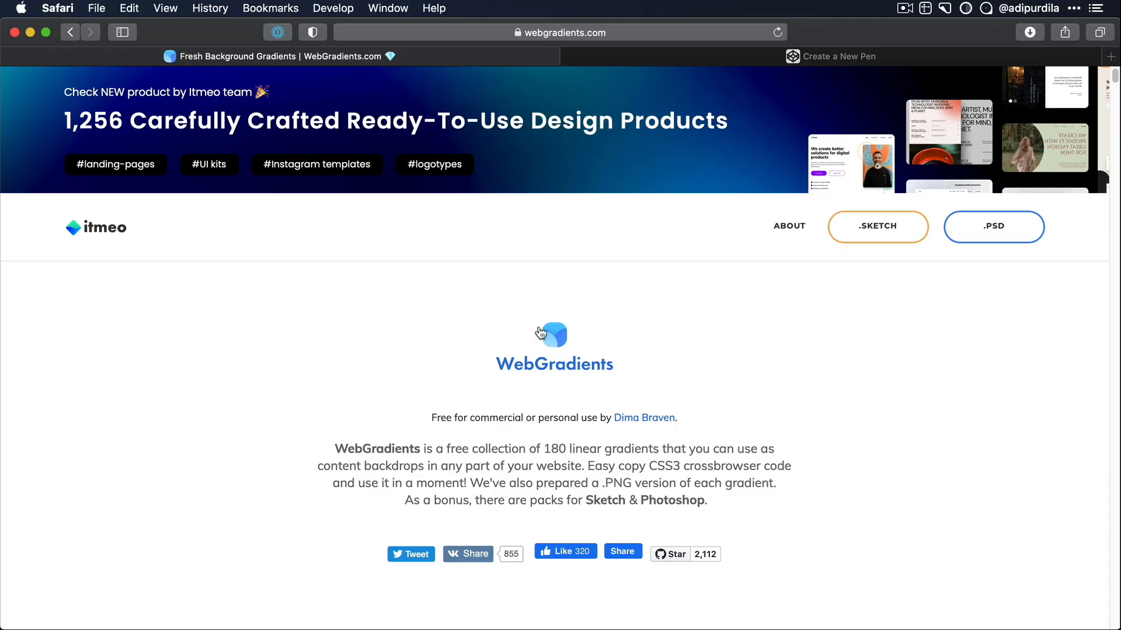
scroll(373, 257, down, 6)
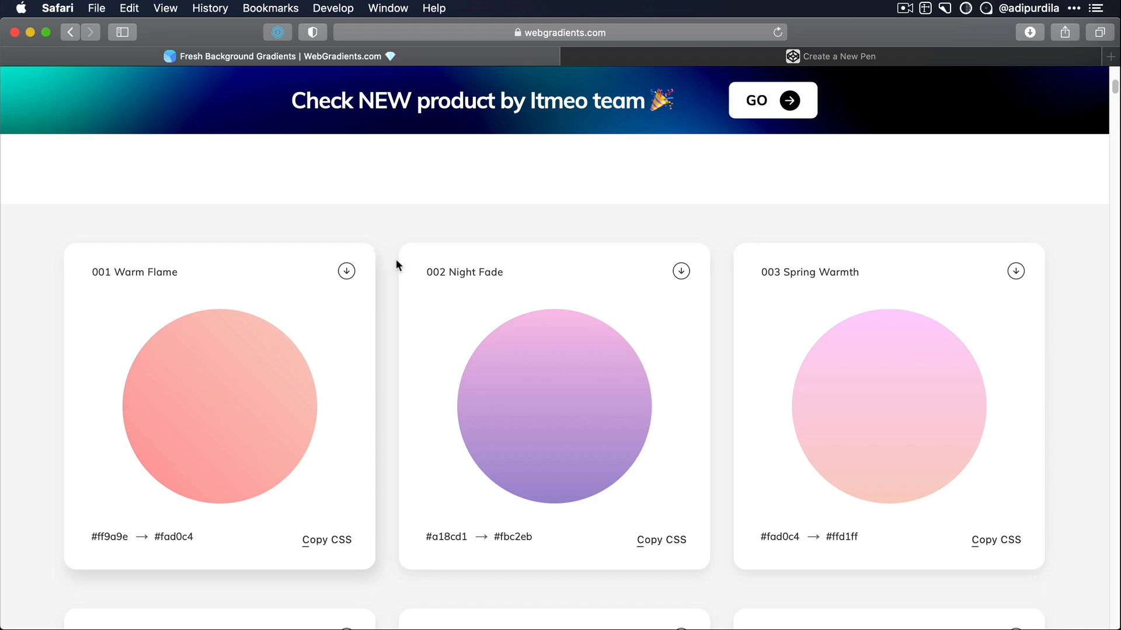
scroll(395, 258, down, 15)
scroll(397, 283, down, 15)
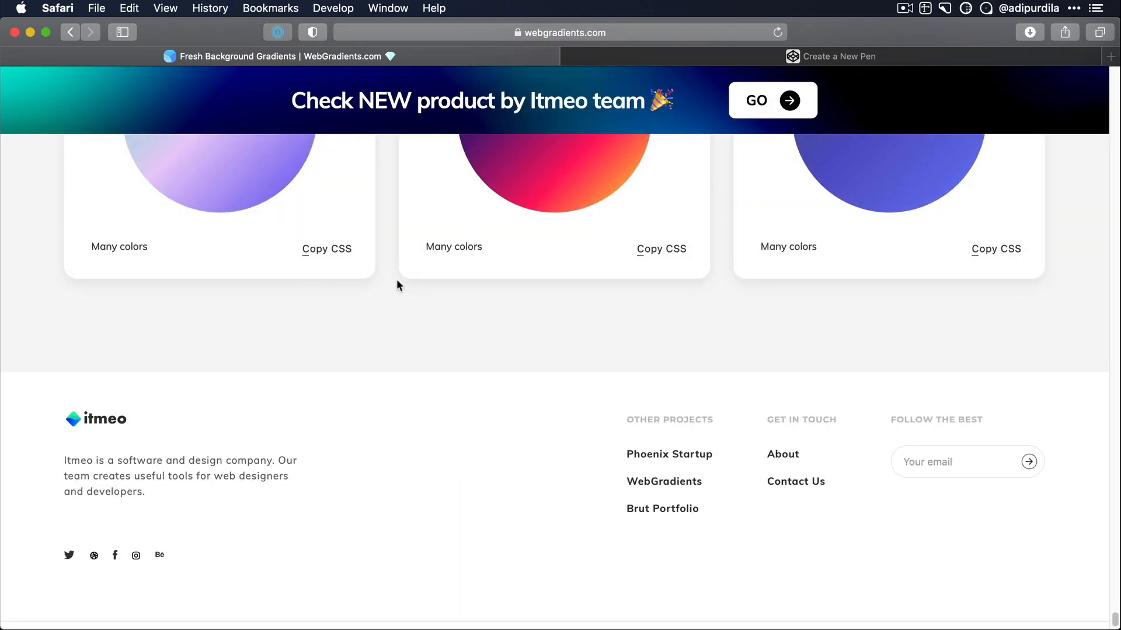
scroll(531, 346, up, 6)
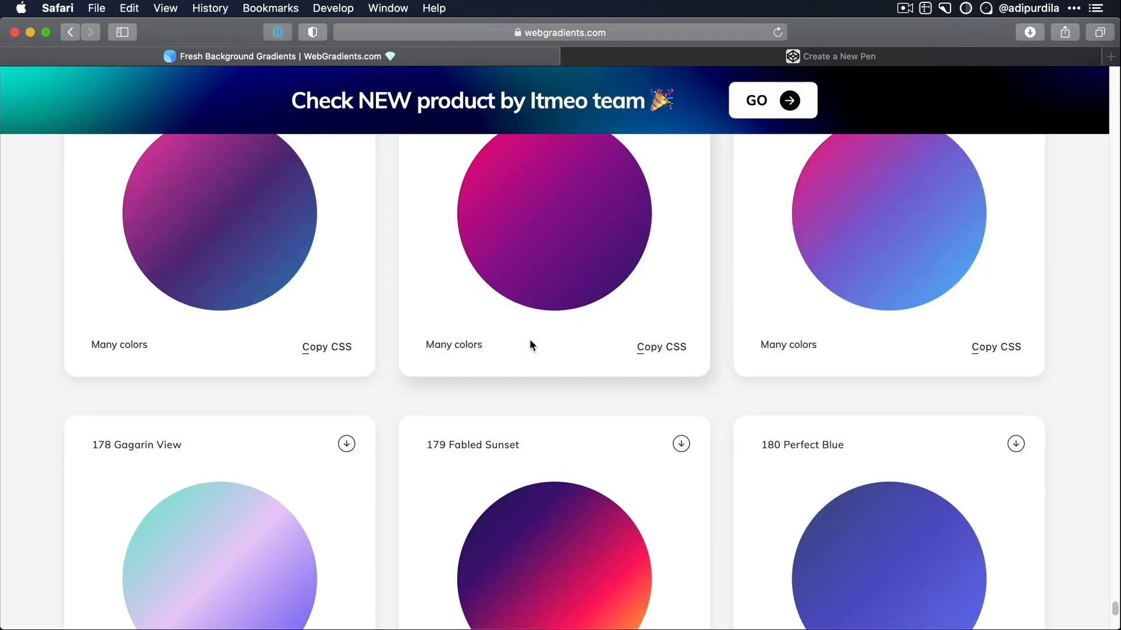
scroll(530, 340, up, 20)
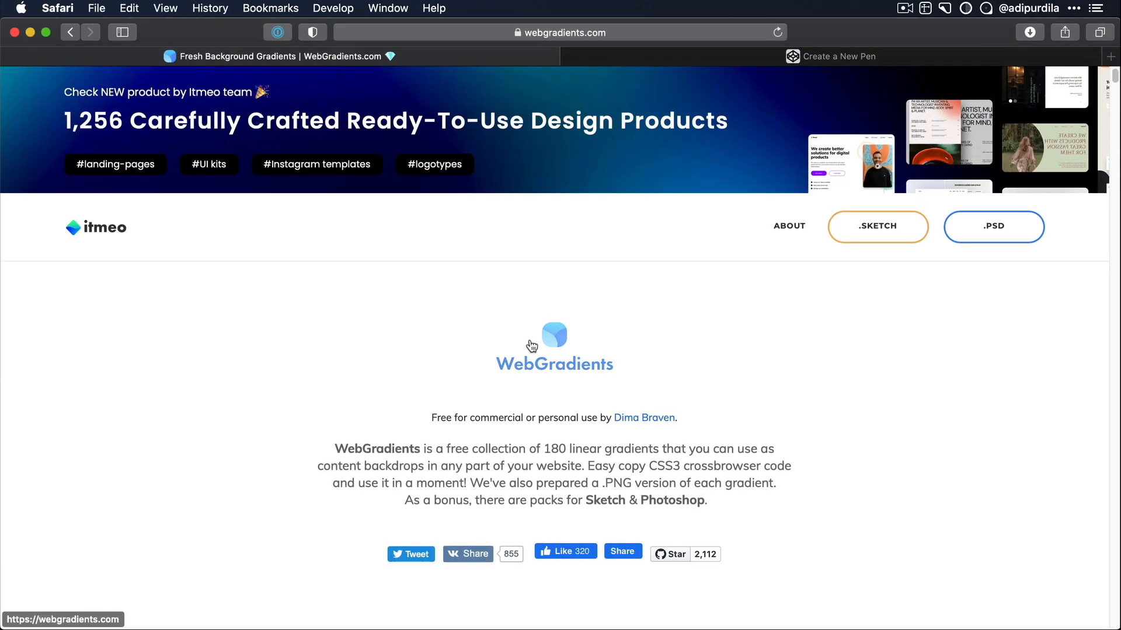